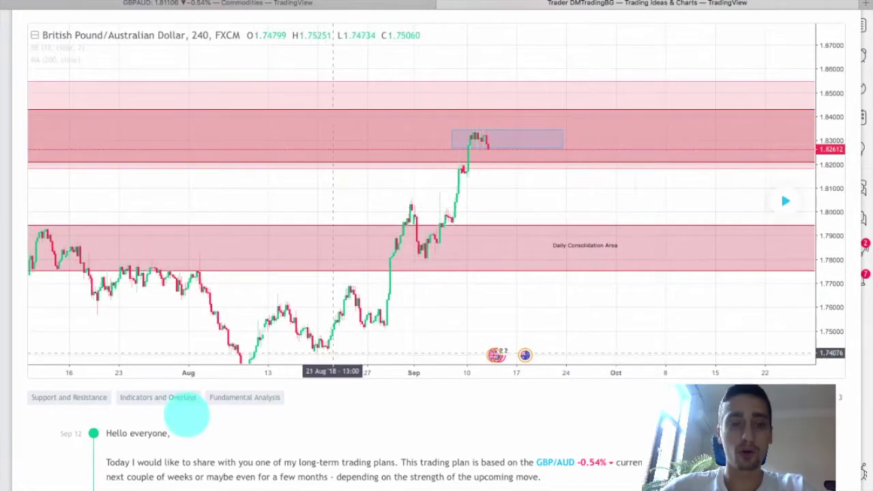
Examine the resistance zone and the Daily Consolidation Area on the published GBP/AUD 4-hour chart, including the earlier July price action
left_click_drag(568, 187, 588, 175)
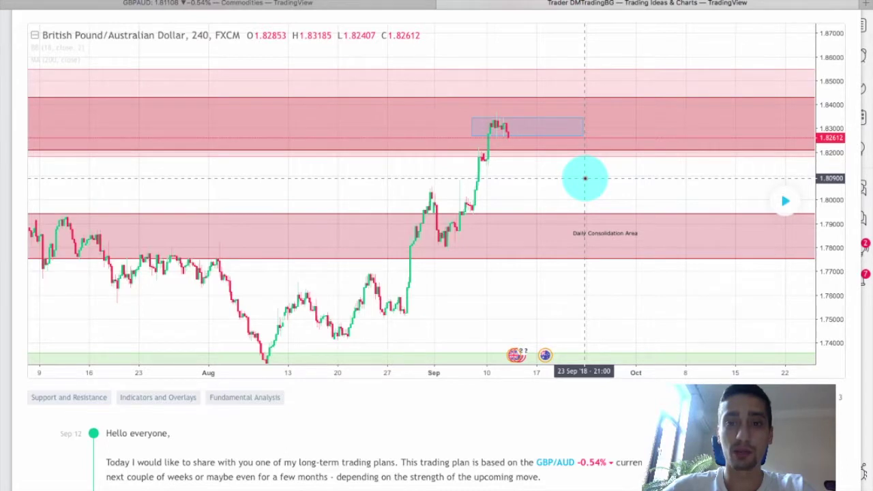
left_click_drag(584, 179, 548, 187)
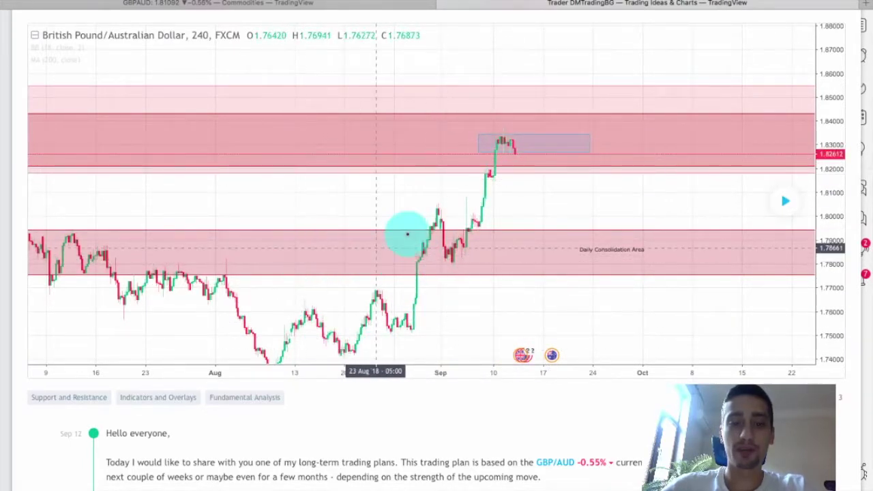
left_click_drag(541, 198, 507, 230)
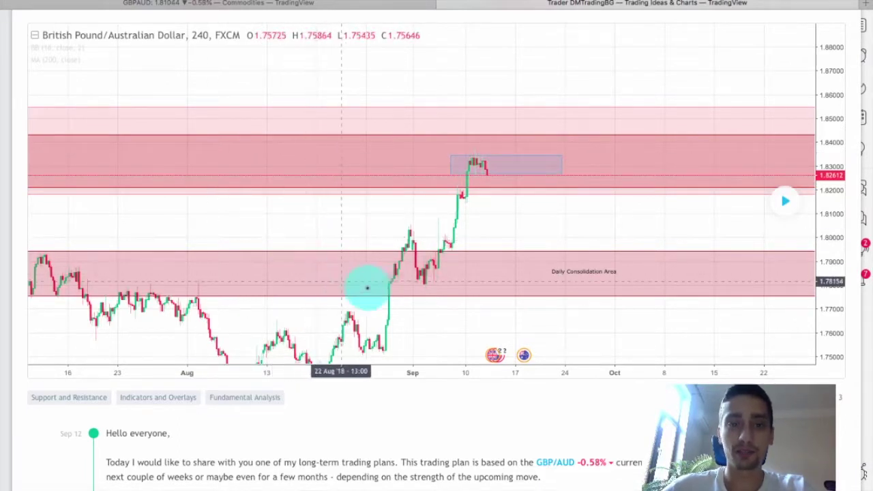
scroll(495, 230, "right", 3)
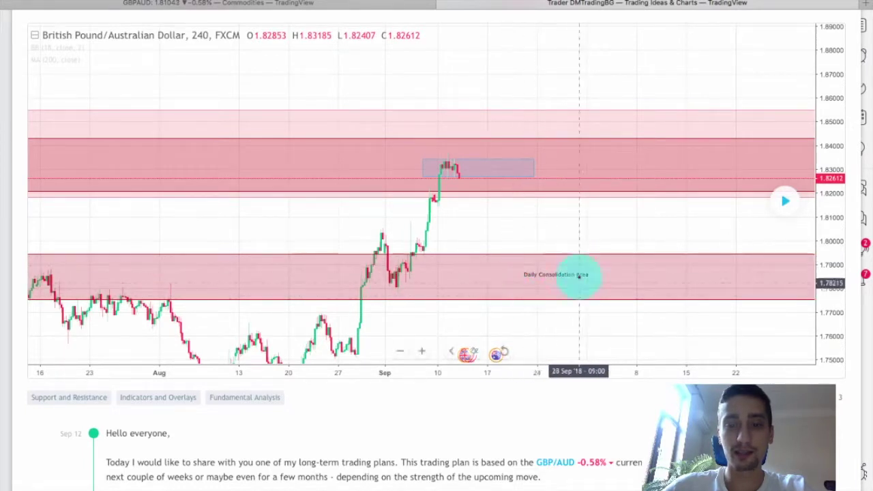
left_click_drag(415, 244, 622, 209)
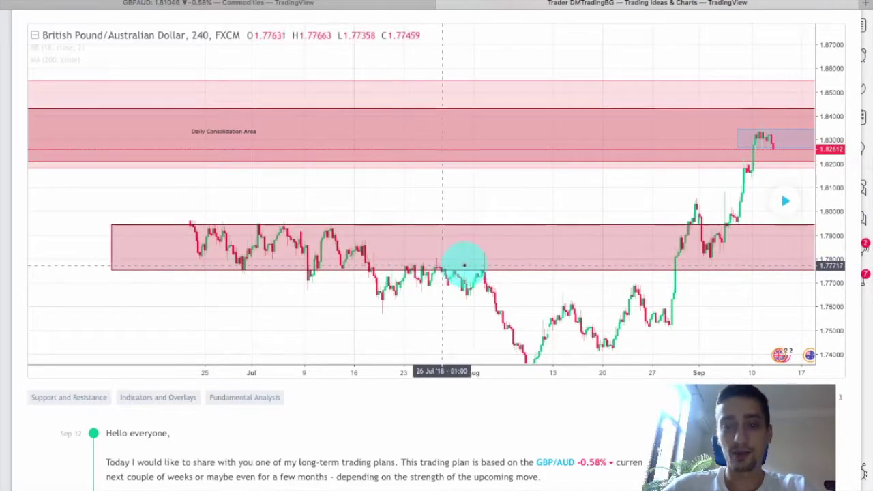
left_click_drag(549, 295, 399, 302)
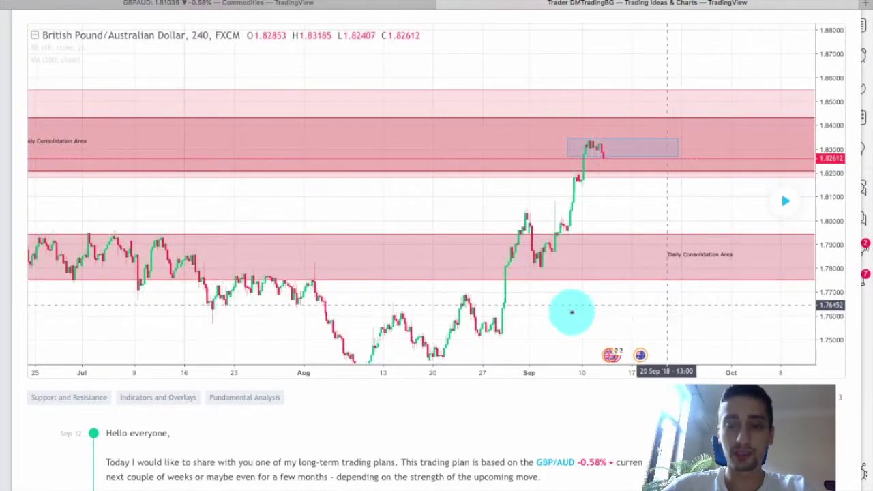
left_click_drag(570, 310, 466, 308)
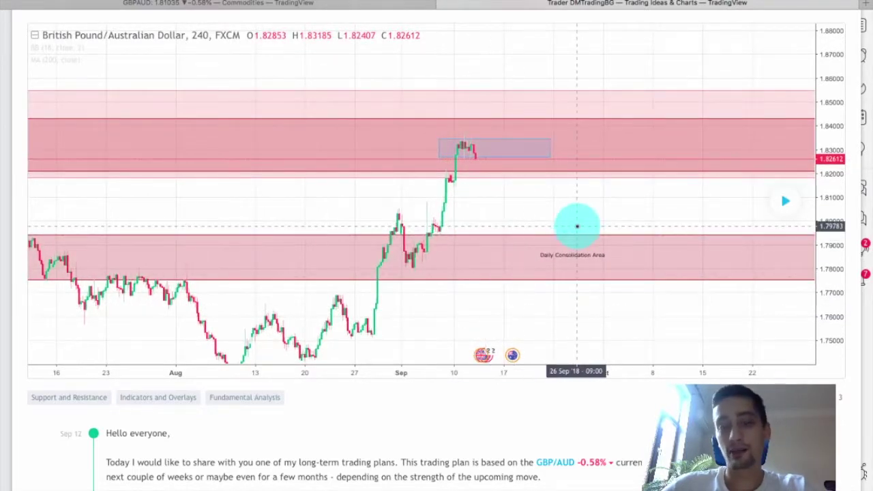
Examine the Weekly Support zones marked Target 1 and Target 2 below the current price on the published chart
left_click_drag(620, 325, 504, 171)
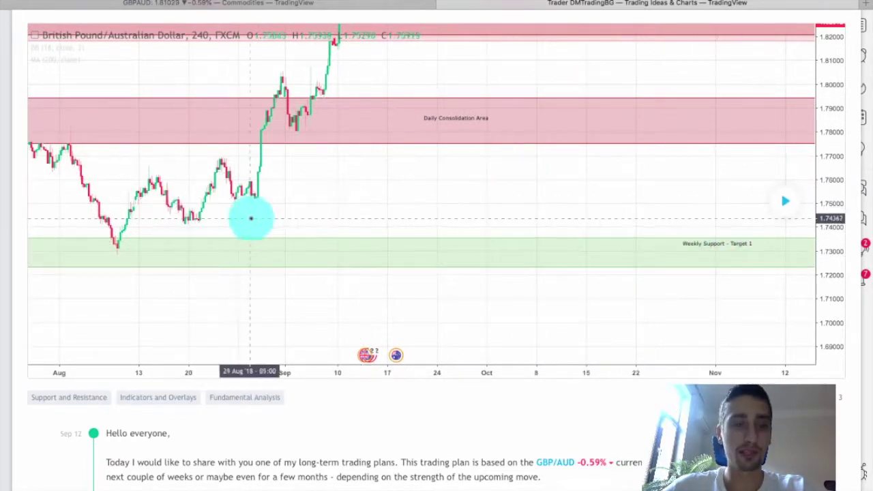
left_click_drag(280, 218, 374, 218)
left_click_drag(584, 312, 529, 124)
left_click_drag(649, 220, 460, 146)
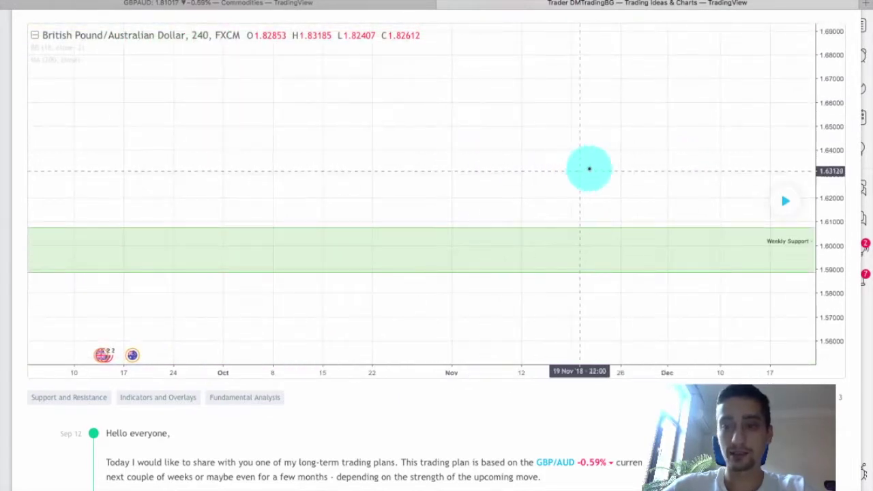
left_click_drag(575, 170, 474, 171)
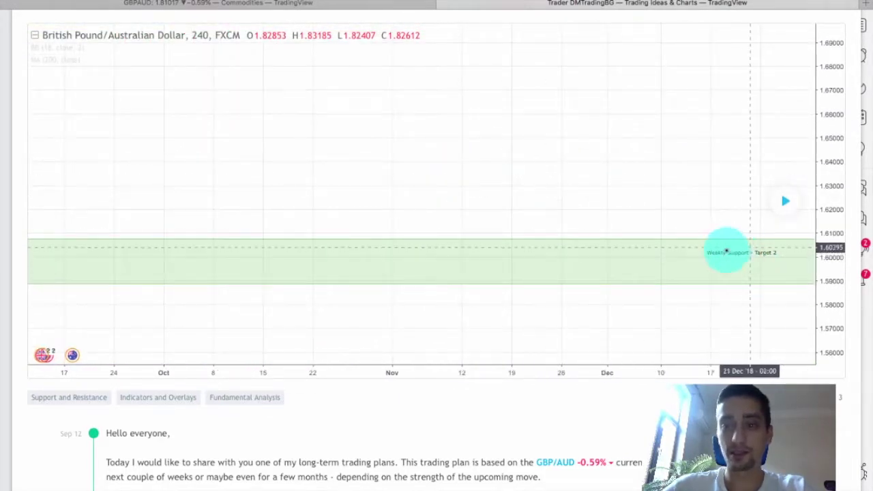
left_click_drag(448, 180, 495, 202)
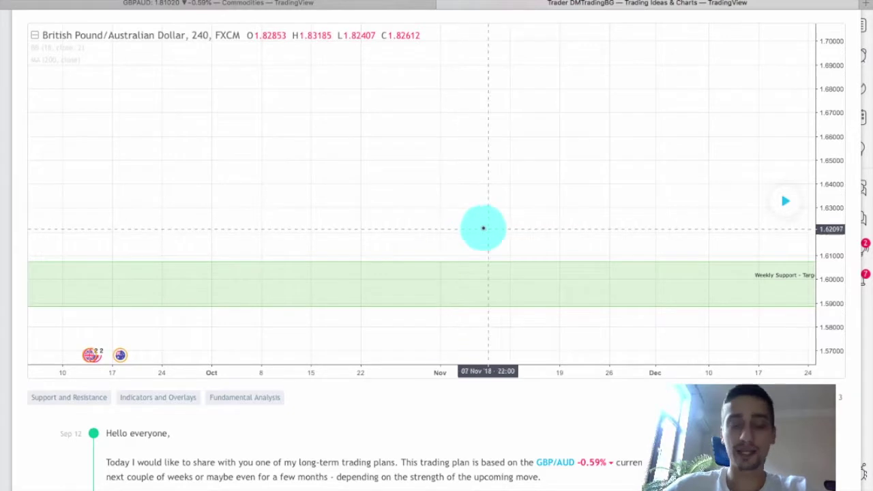
Return to the resistance zone on the published idea and load the new price bars since its publication
left_click_drag(361, 177, 487, 302)
scroll(487, 302, "left", 10)
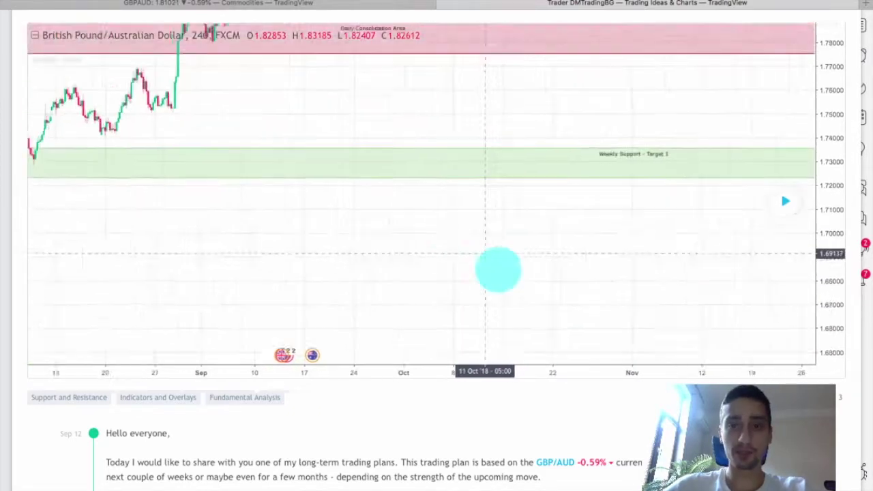
scroll(548, 243, "left", 5)
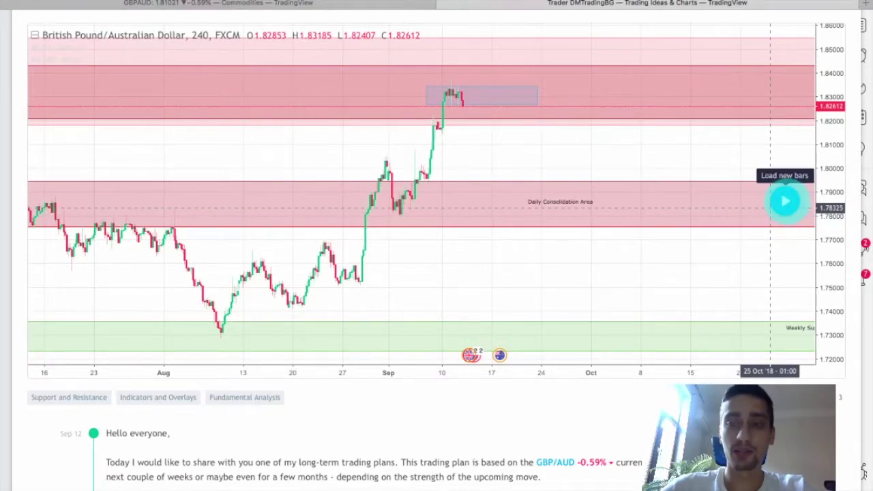
left_click(785, 200)
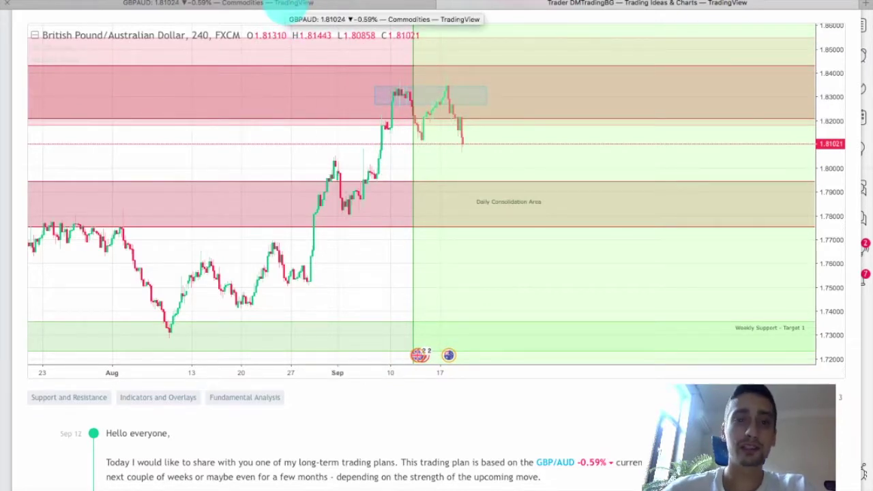
Switch to the live GBPAUD chart, compress its price scale slightly and widen the candles around the two entries
left_click(279, 8)
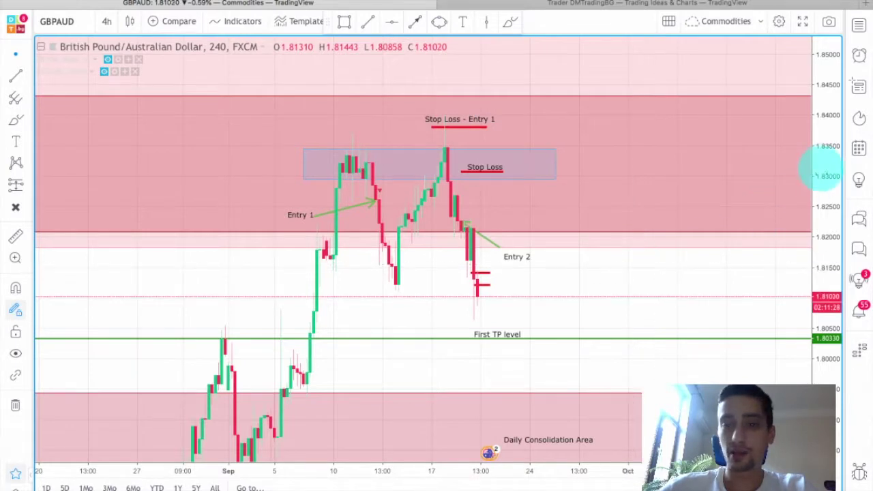
left_click_drag(823, 175, 729, 226)
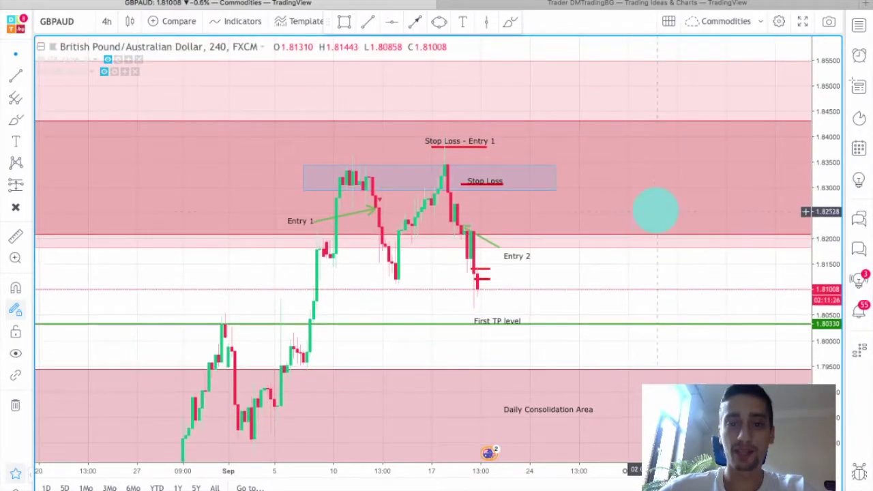
scroll(656, 210, "up", 5)
left_click_drag(291, 305, 464, 302)
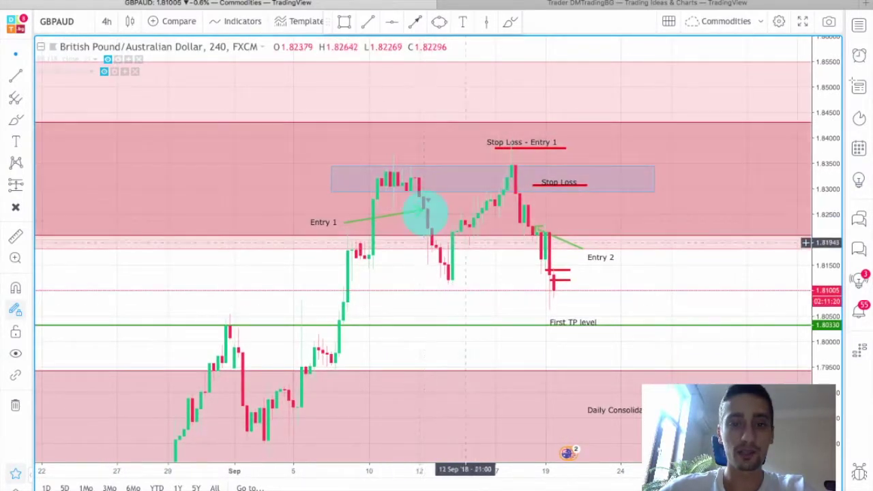
Resize the blue consolidation rectangle to span about 1.8264 to 1.8369, with its start at 07 Sep '18
left_click(330, 192)
left_click_drag(331, 192, 339, 203)
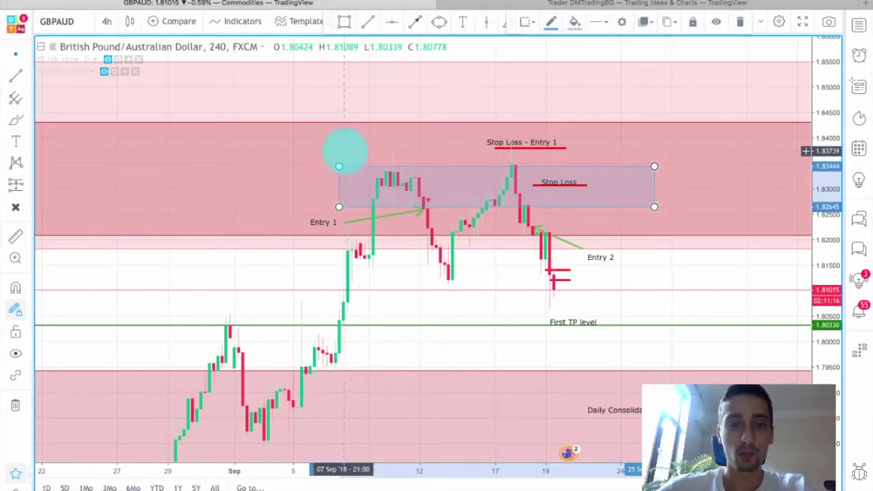
left_click_drag(339, 165, 343, 153)
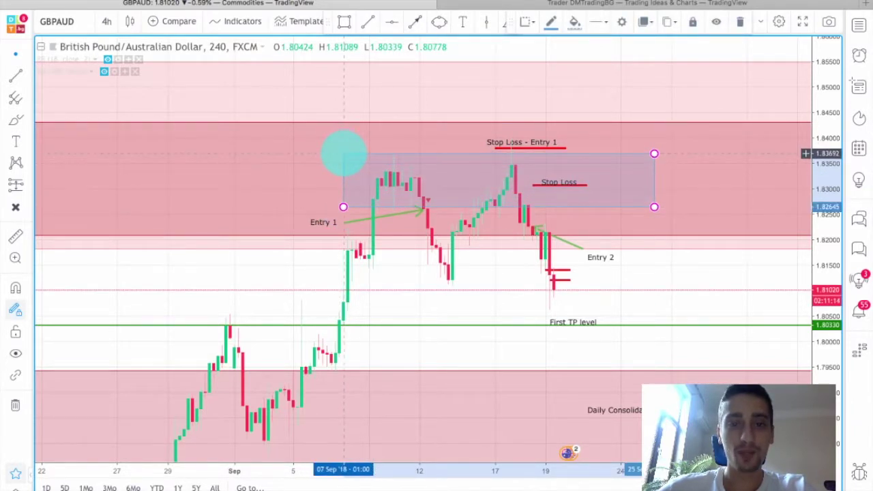
left_click(421, 96)
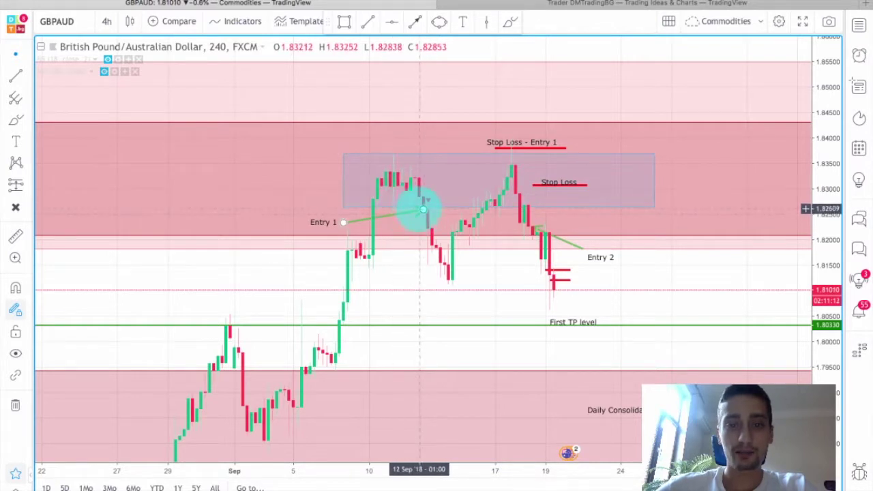
Examine the price action around Entry 1, its stop loss, and Entry 2 with its stop loss on the 4-hour chart
left_click(399, 206)
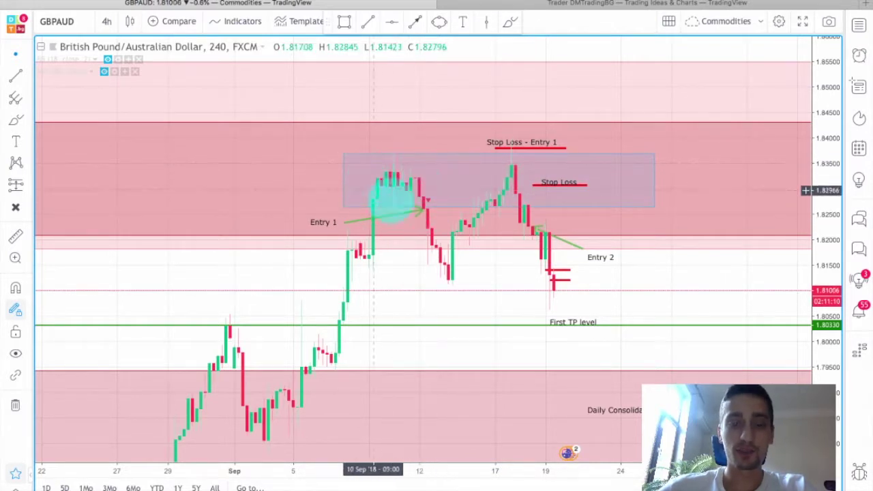
left_click(422, 209)
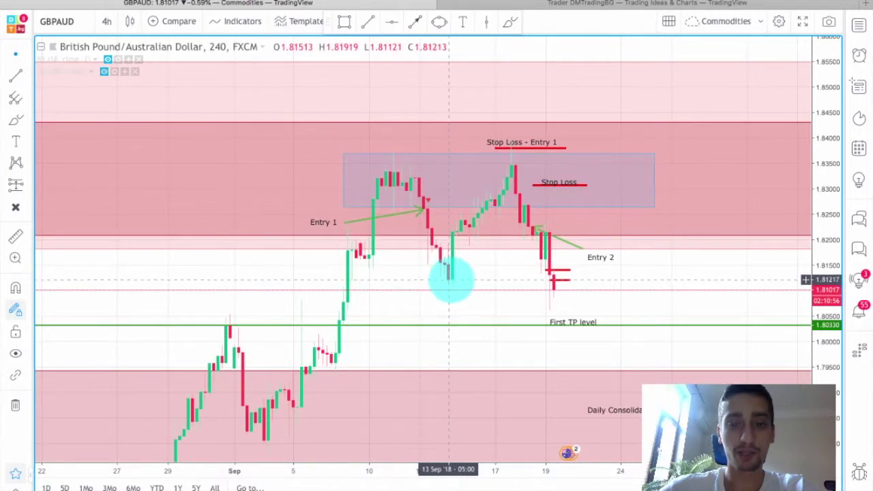
left_click_drag(491, 273, 452, 268)
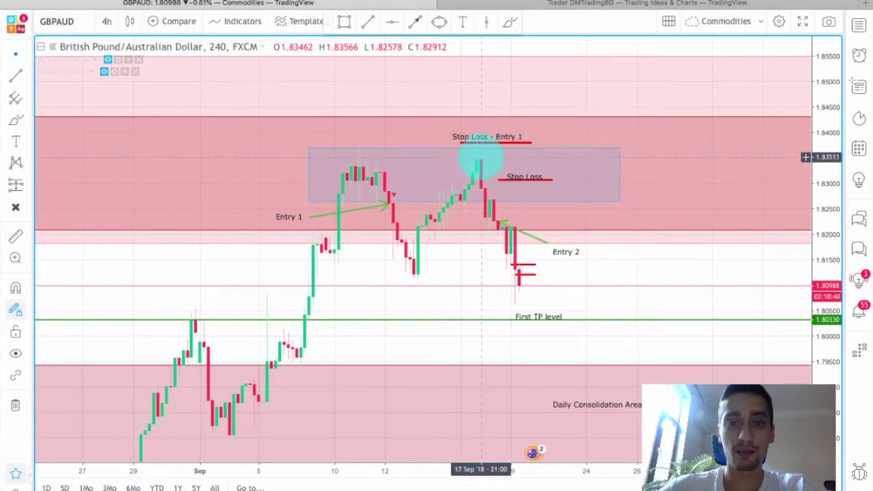
left_click(507, 147)
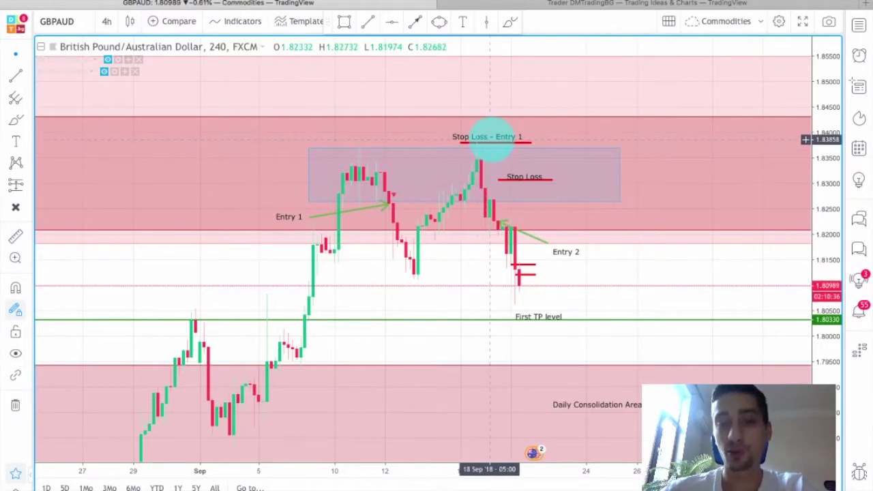
scroll(524, 203, "left", 5)
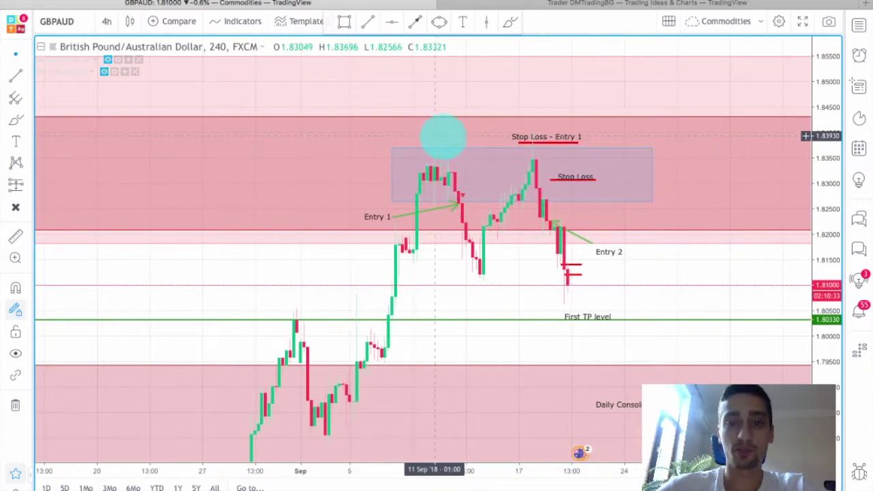
scroll(536, 176, "up", 2)
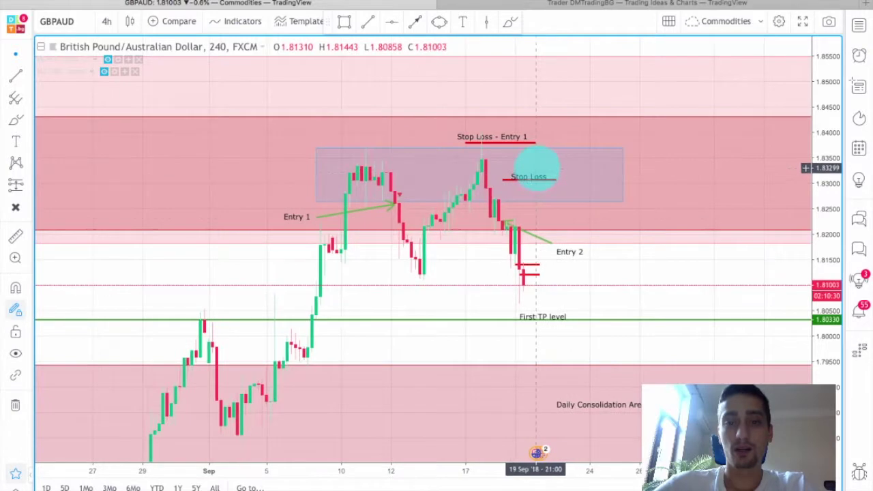
left_click(495, 148)
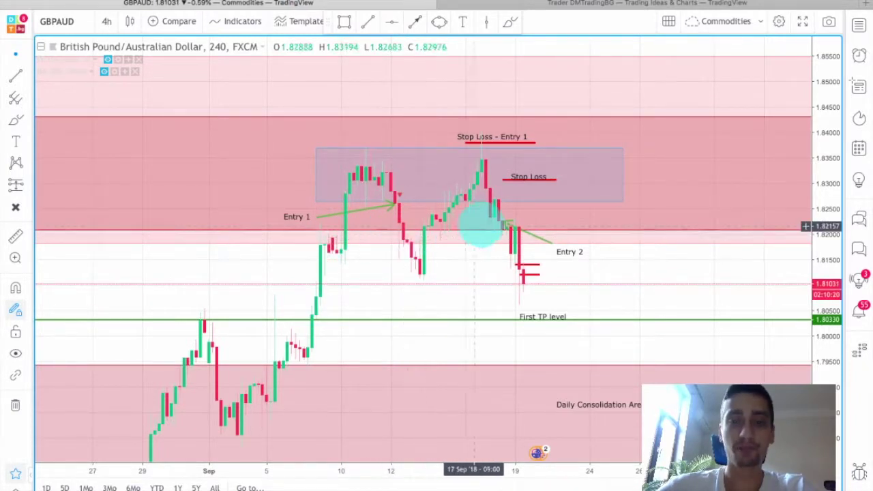
scroll(478, 228, "down", 2)
scroll(436, 273, "down", 1)
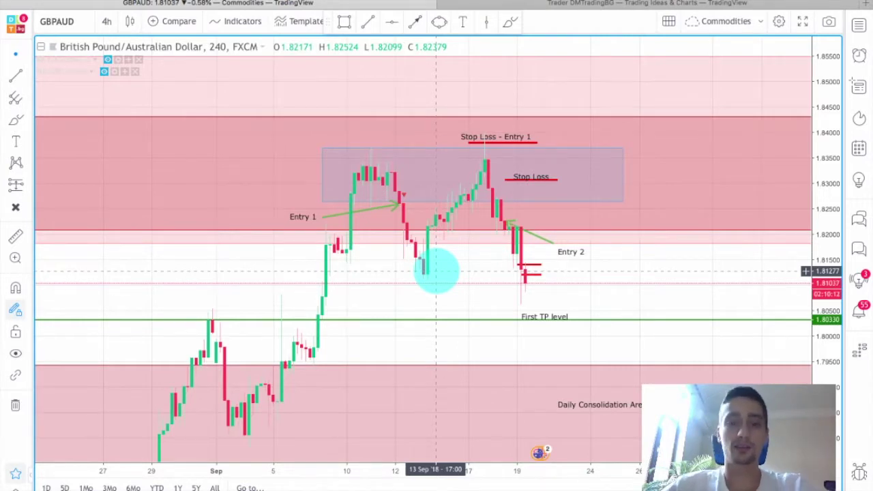
scroll(478, 258, "down", 2)
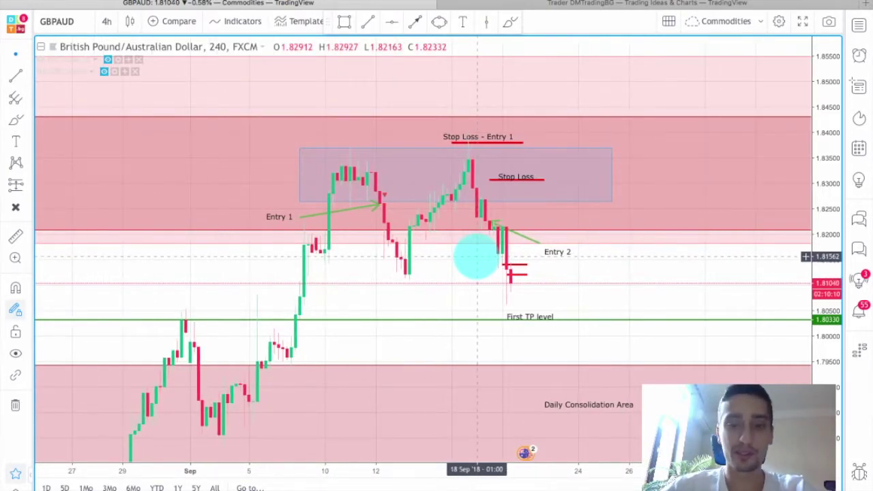
left_click_drag(453, 261, 409, 238)
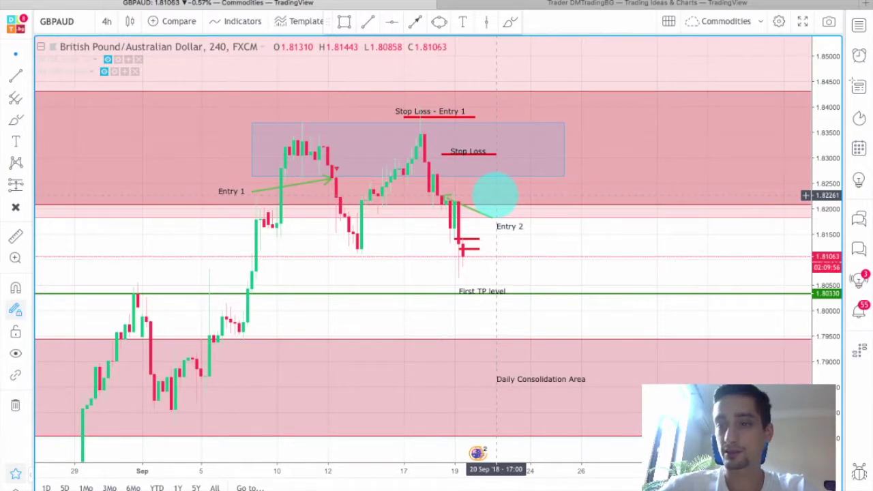
Shift the "First TP level" label slightly so it sits just above the green 1.80330 line, past the latest candle
scroll(602, 256, "down", 1)
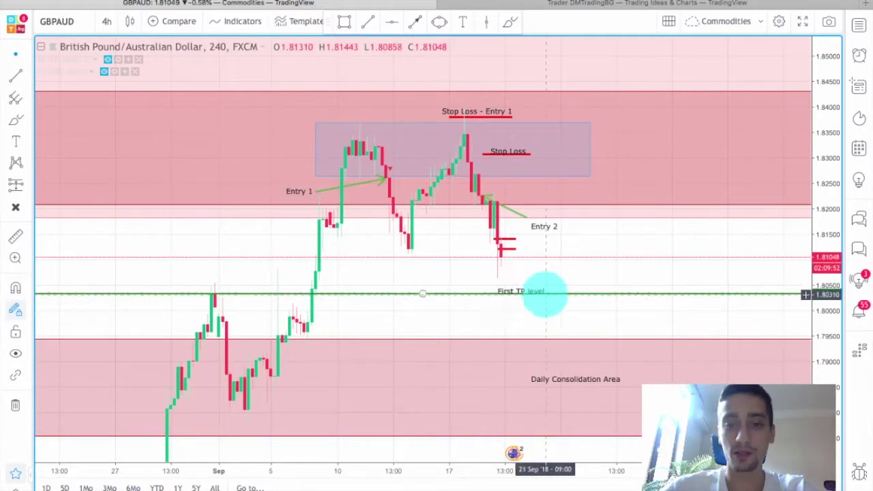
left_click(536, 294)
left_click(564, 315)
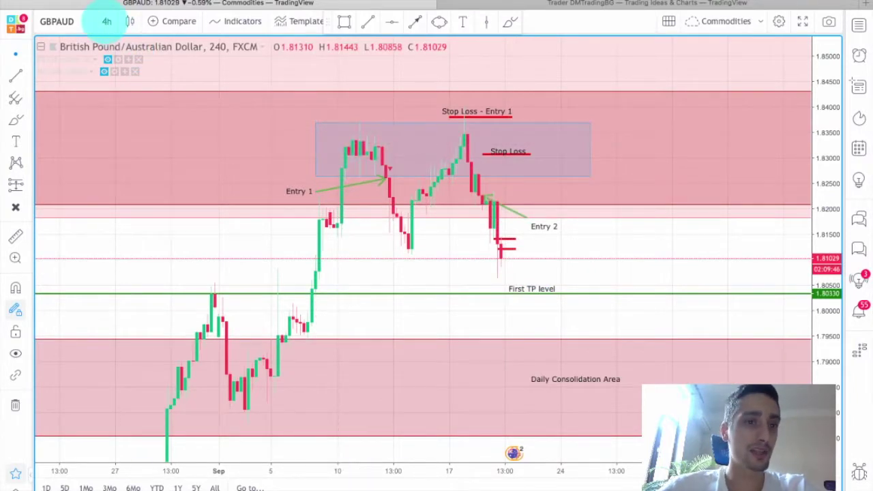
Set the chart interval to 30 minutes and enlarge the time and price scales around the September price action
left_click(106, 21)
left_click(159, 127)
scroll(561, 203, "down", 6)
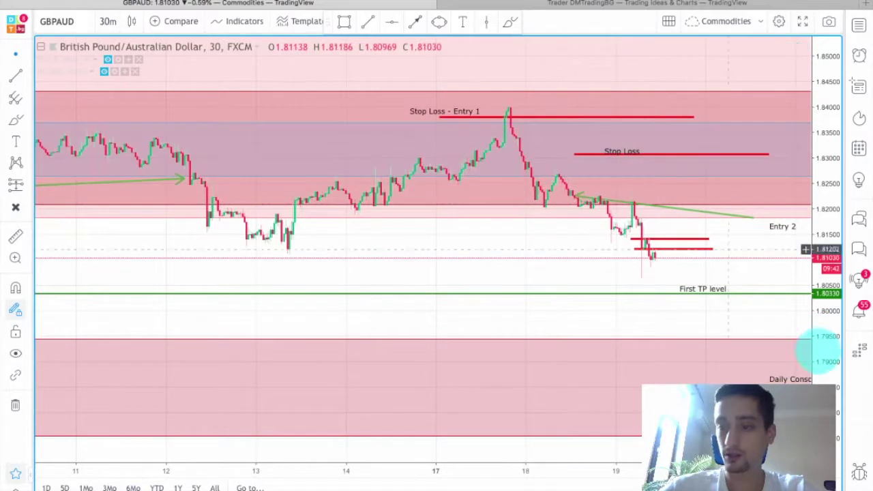
left_click_drag(817, 350, 814, 253)
left_click_drag(372, 240, 509, 268)
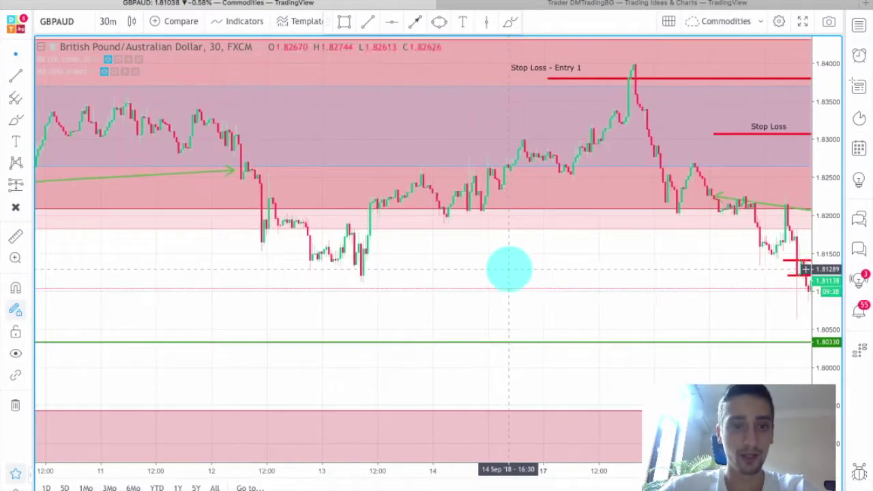
left_click_drag(825, 334, 825, 314)
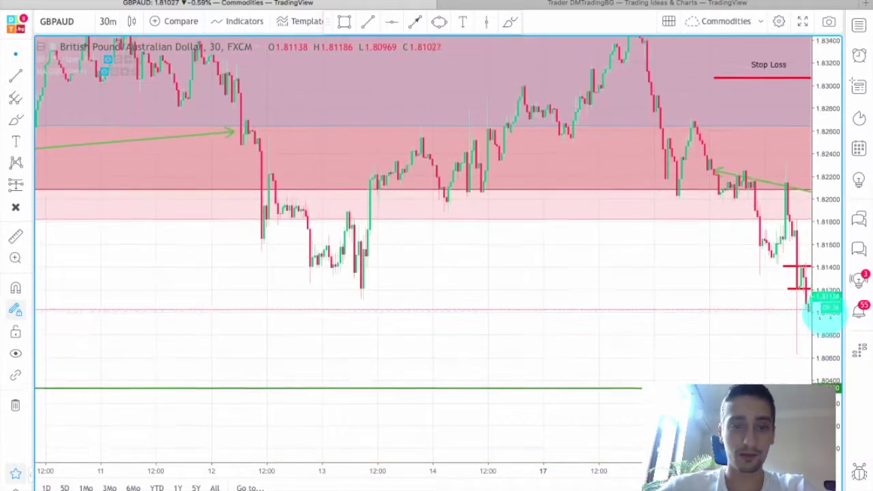
Draw a red trend line at about 1.8164 from 12 Sep '18 07:30 to 14 Sep '18 03:00
left_click_drag(458, 268, 568, 287)
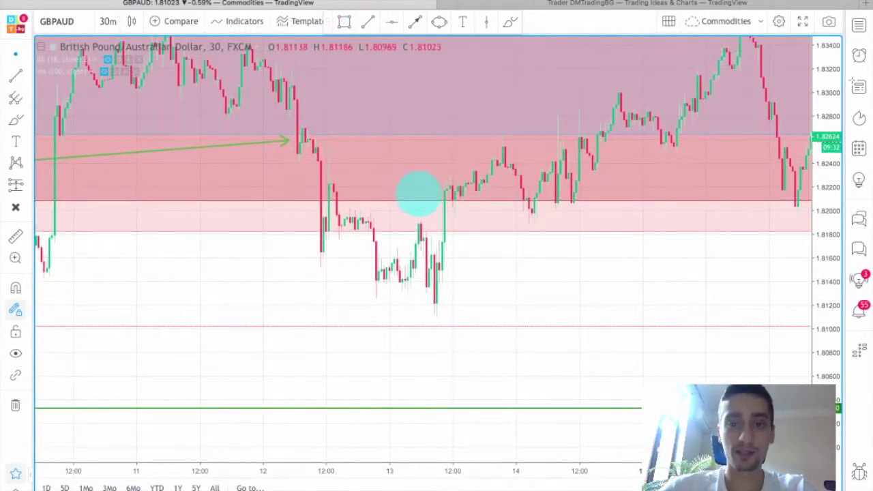
left_click_drag(419, 193, 531, 244)
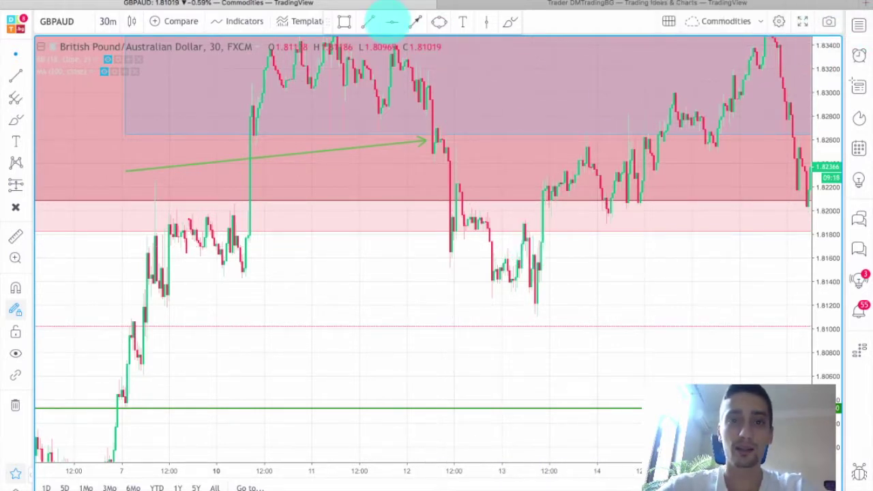
left_click(367, 21)
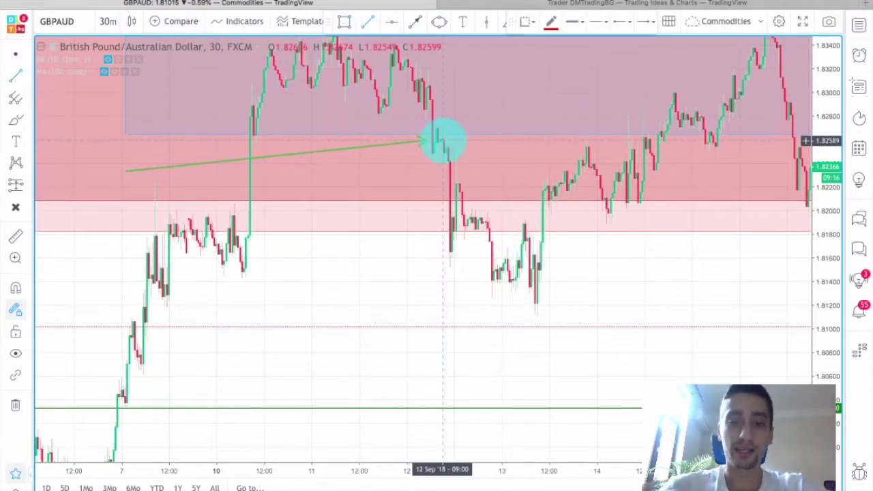
left_click(437, 253)
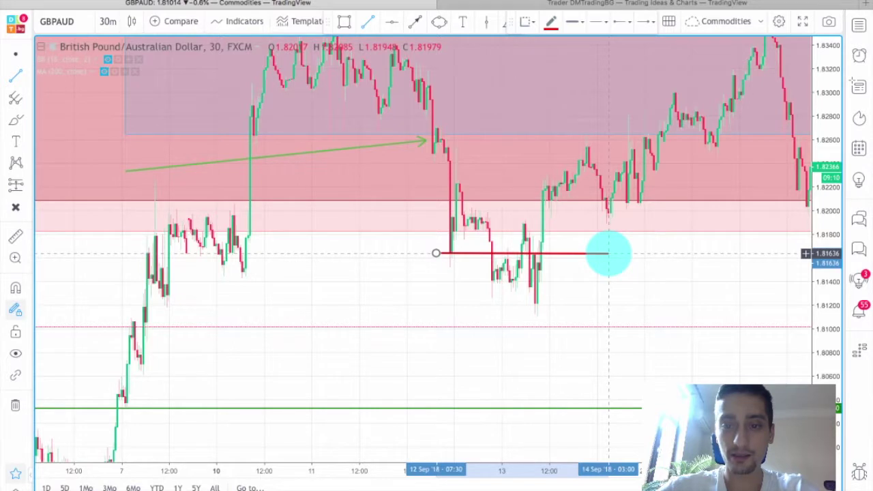
left_click(607, 253)
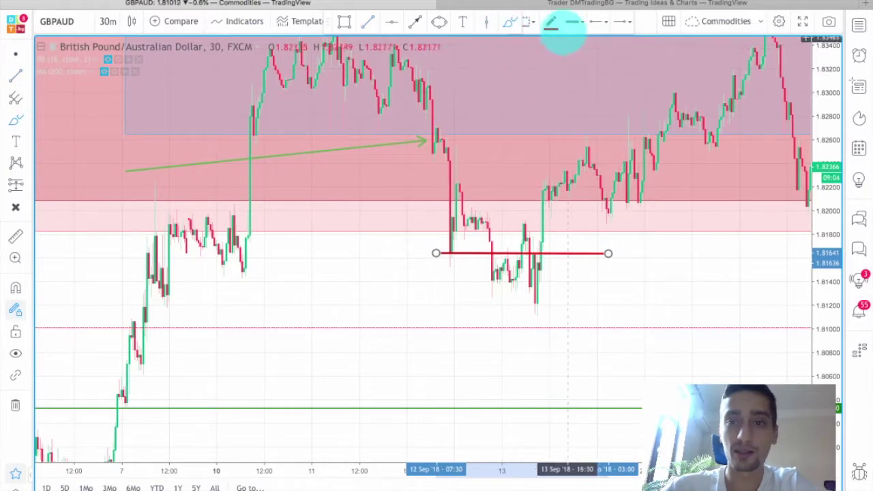
Circle the candles just above the new red line around 13 Sep '18 06:00 with a blue brush stroke, and nudge the circle slightly
left_click(551, 21)
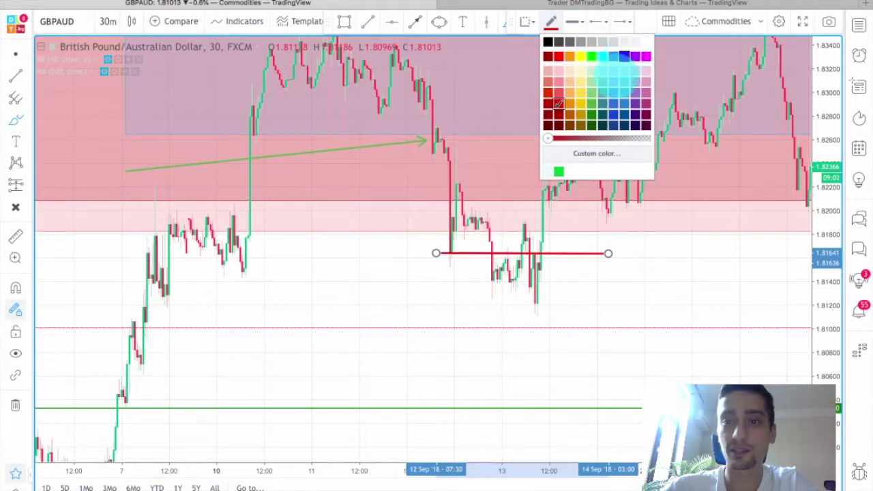
left_click(624, 56)
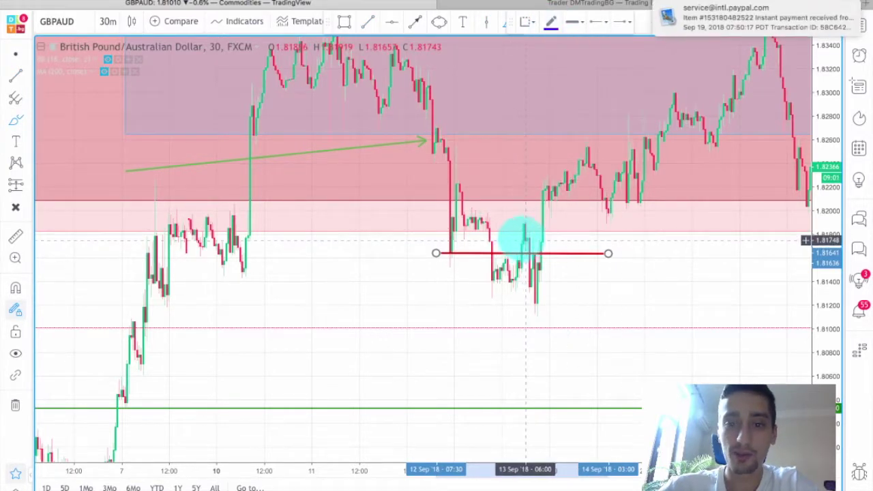
left_click_drag(526, 240, 538, 250)
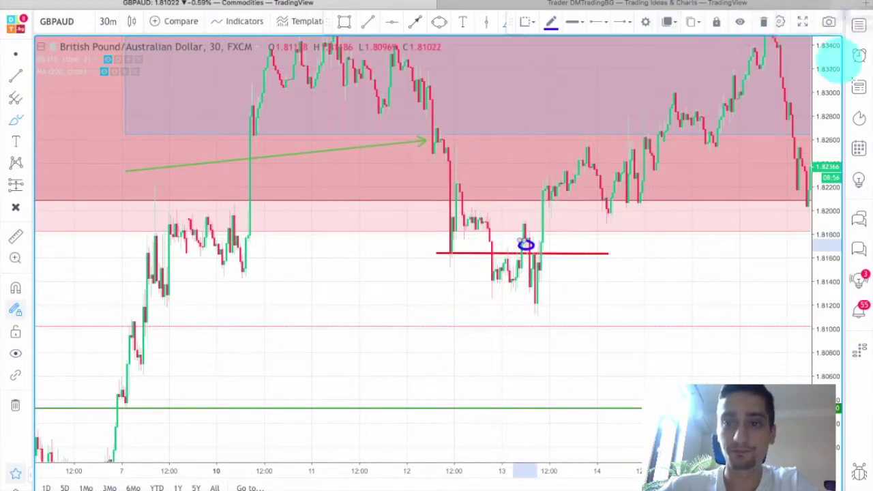
left_click(555, 276)
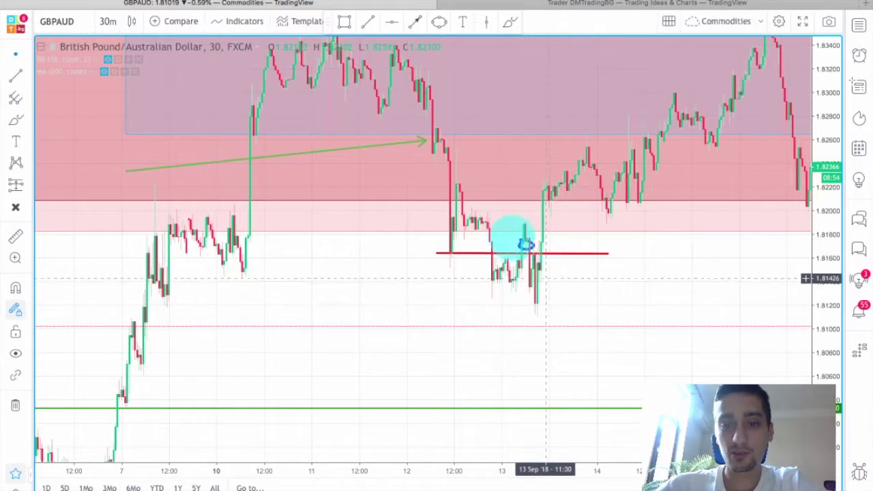
left_click(526, 244)
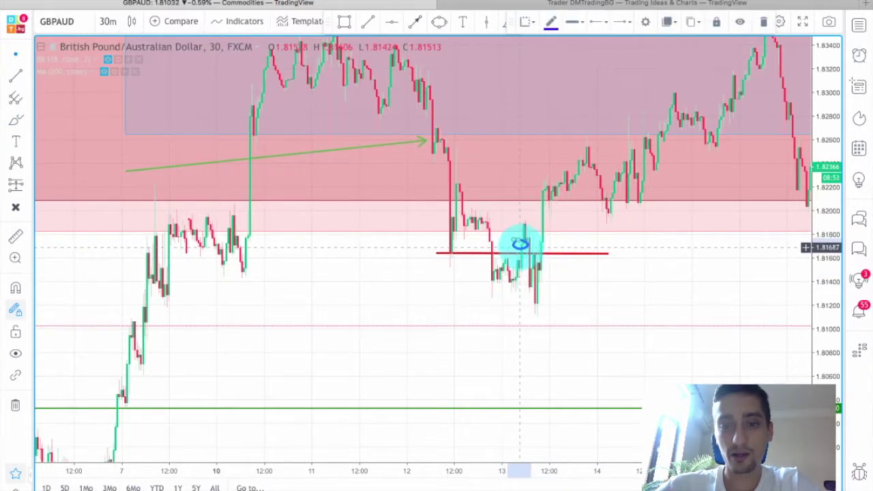
left_click(635, 299)
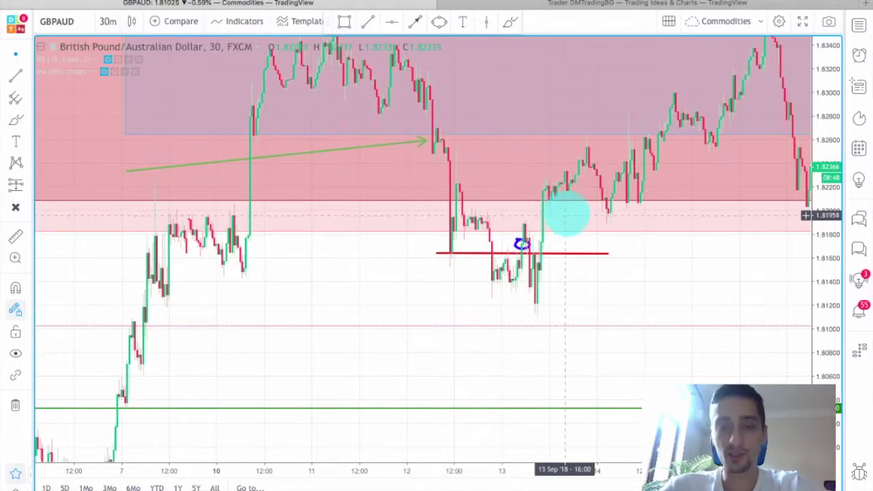
Brush a blue horizontal line at about 1.8139 under the 13 Sep lows, and circle the candles just below and above it
left_click_drag(617, 290, 584, 263)
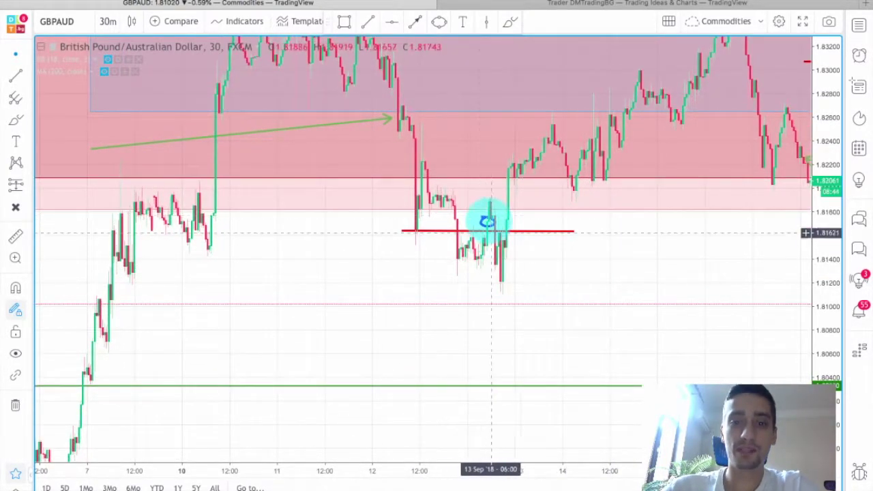
left_click(508, 22)
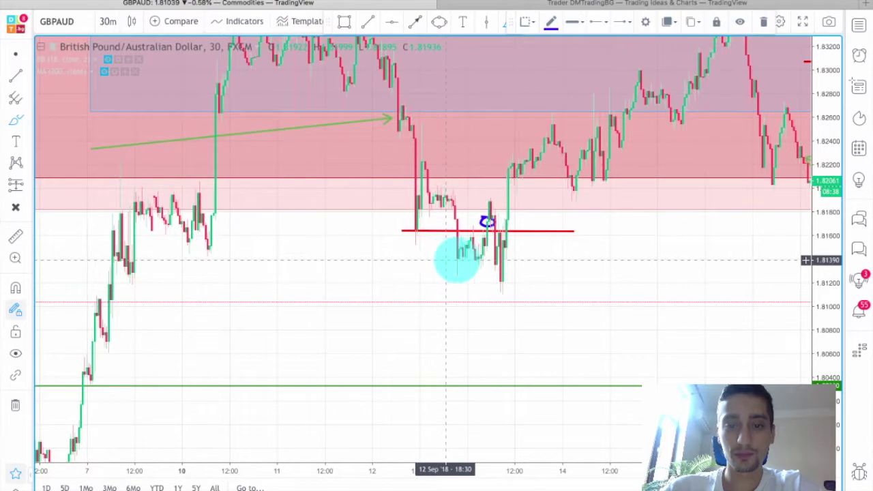
left_click_drag(446, 260, 510, 261)
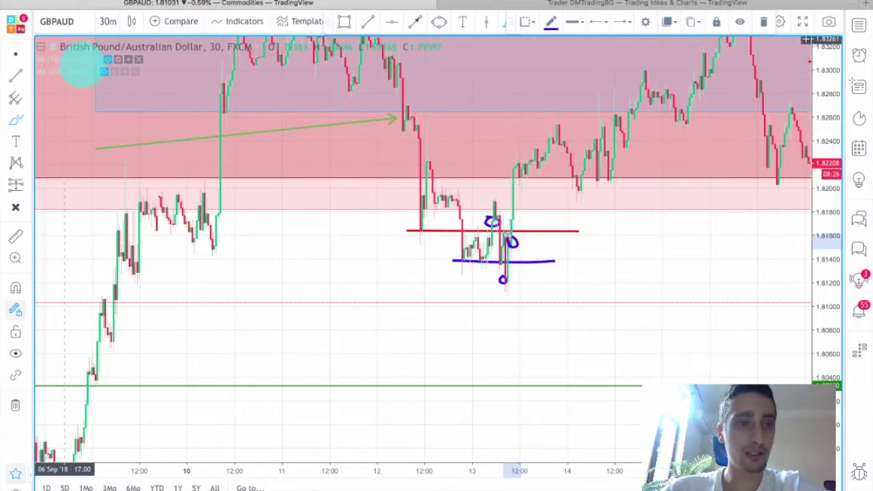
Show the Bollinger Bands (18, close, 2) and circle the candles around 1.822 following the 13 Sep rise
left_click(107, 59)
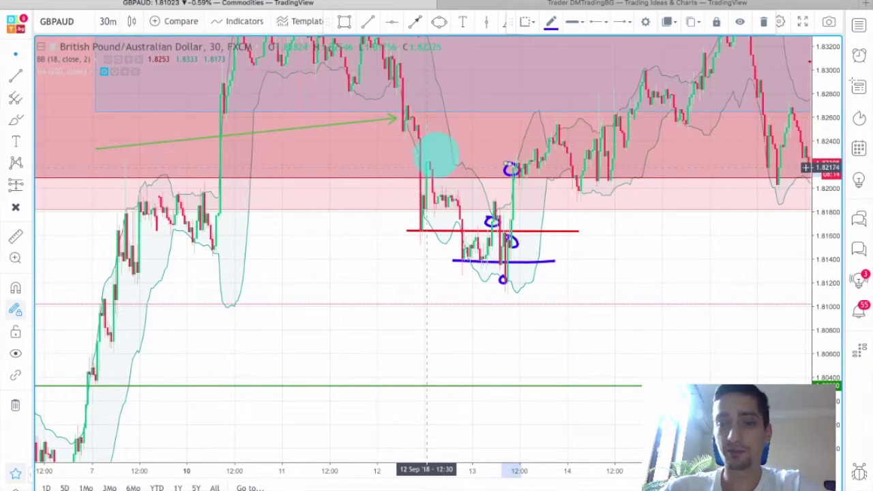
scroll(644, 225, "up", 1)
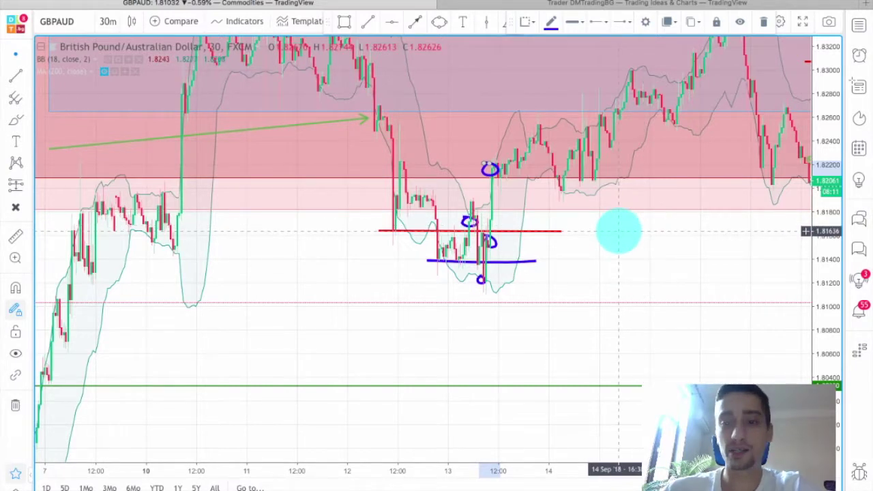
right_click(618, 198)
left_click(512, 234)
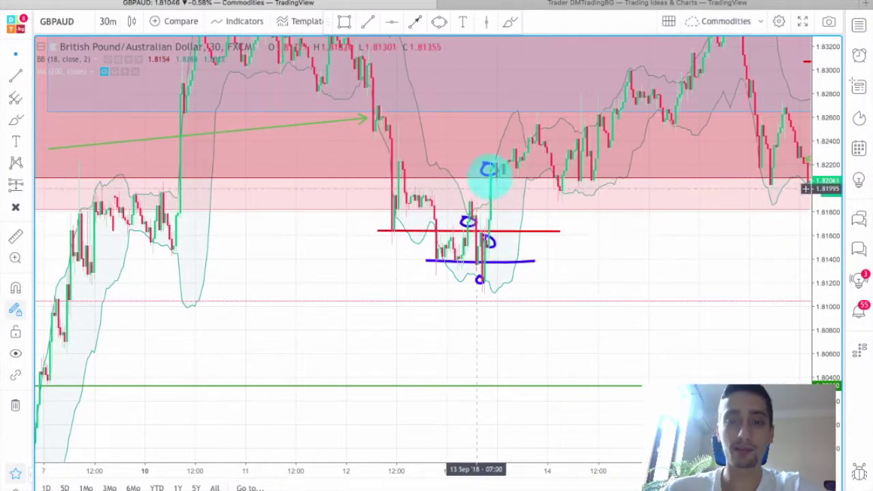
Draw a blue arrow from about 1.8099 beside the latest candle up to about 1.8145, just past the upper short red line
left_click_drag(597, 239, 338, 226)
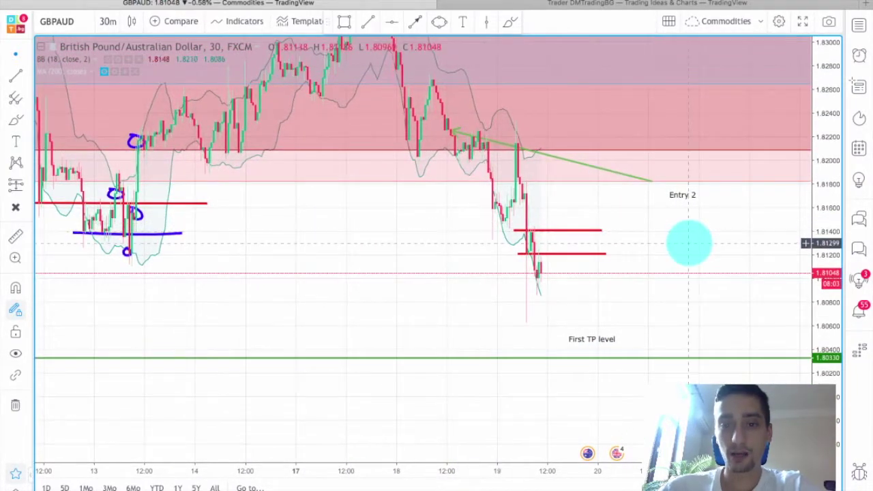
left_click_drag(689, 243, 540, 242)
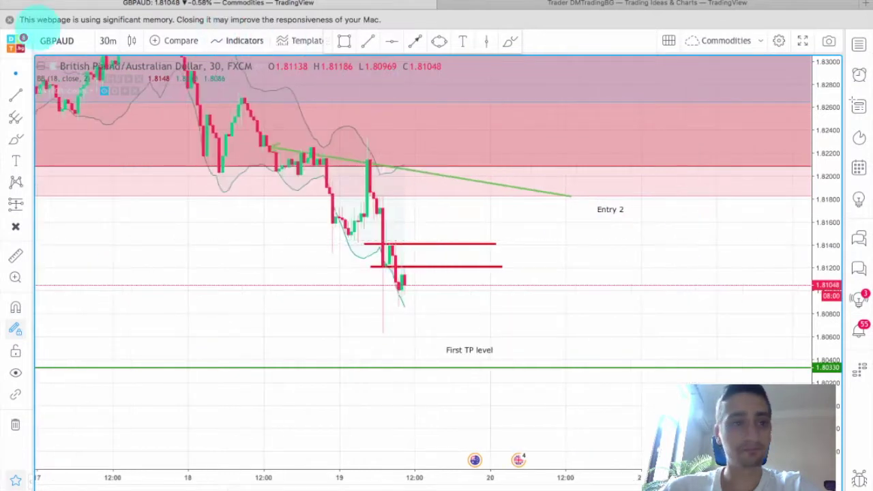
scroll(543, 248, "right", 3)
scroll(544, 247, "left", 3)
scroll(544, 248, "left", 2)
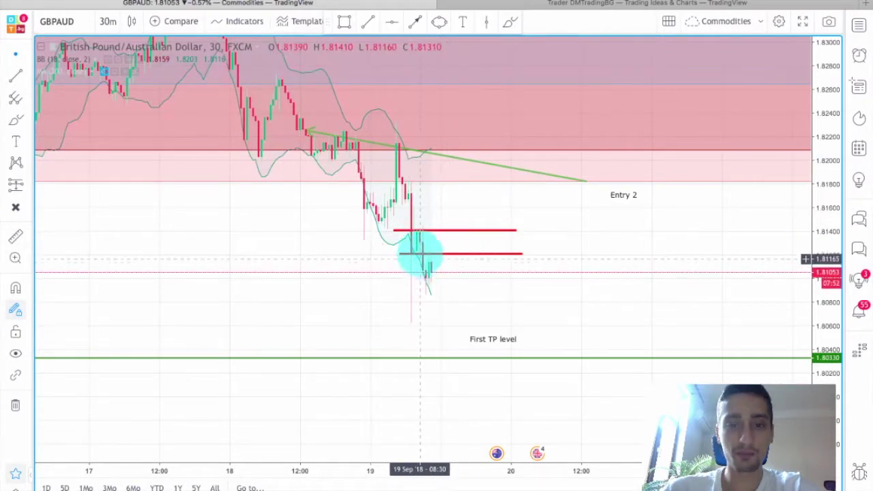
left_click_drag(548, 292, 575, 274)
left_click(415, 21)
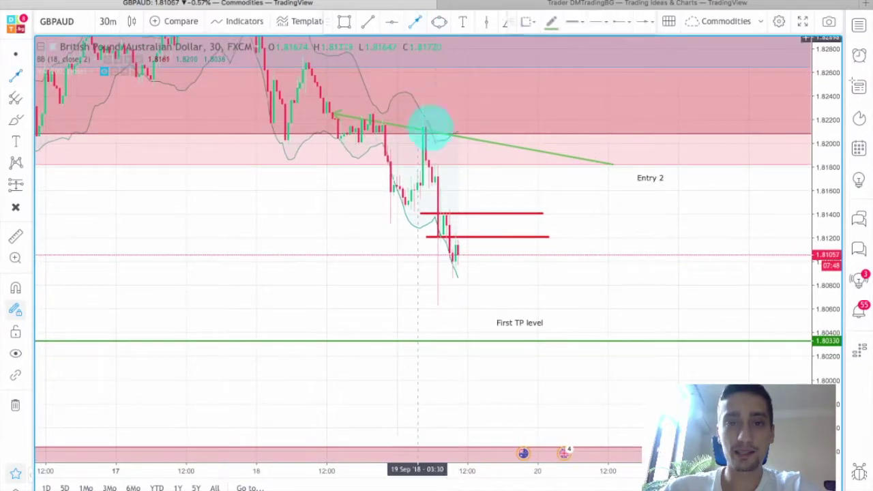
left_click(551, 21)
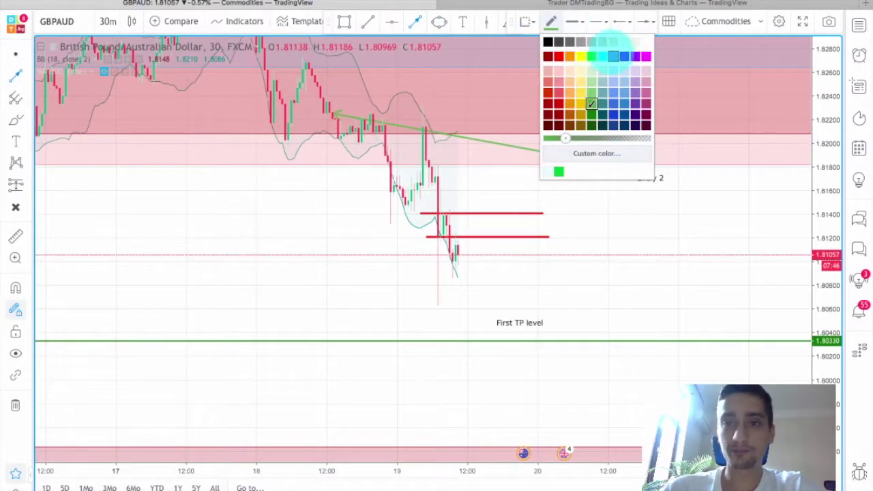
left_click(624, 56)
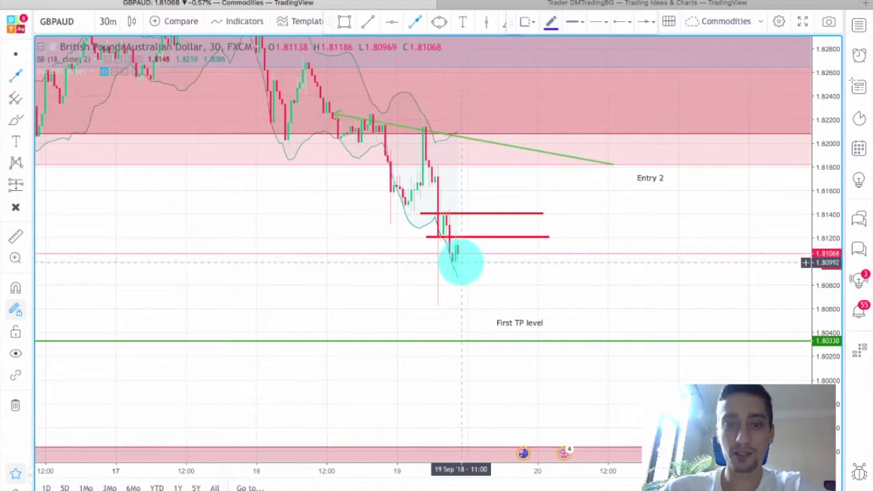
left_click_drag(461, 262, 488, 212)
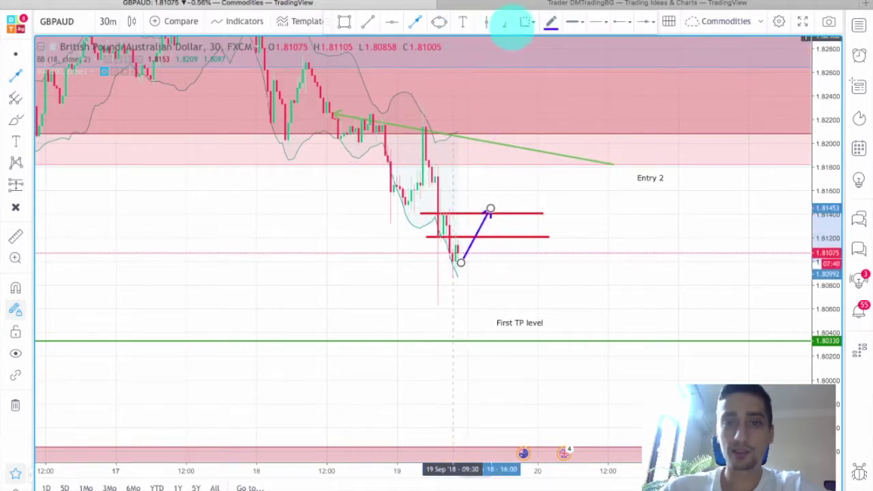
Brush a blue circle around the upward arrow's tip and a blue arrow from the latest candle down to the green 1.80330 line
left_click(509, 23)
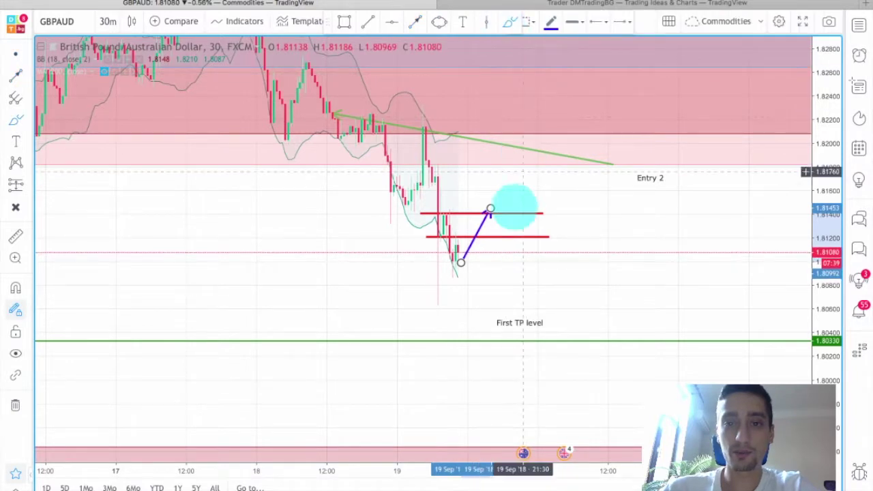
mouse_move(498, 199)
left_mouse_down()
mouse_move(471, 200)
mouse_move(497, 214)
mouse_move(491, 193)
left_mouse_up()
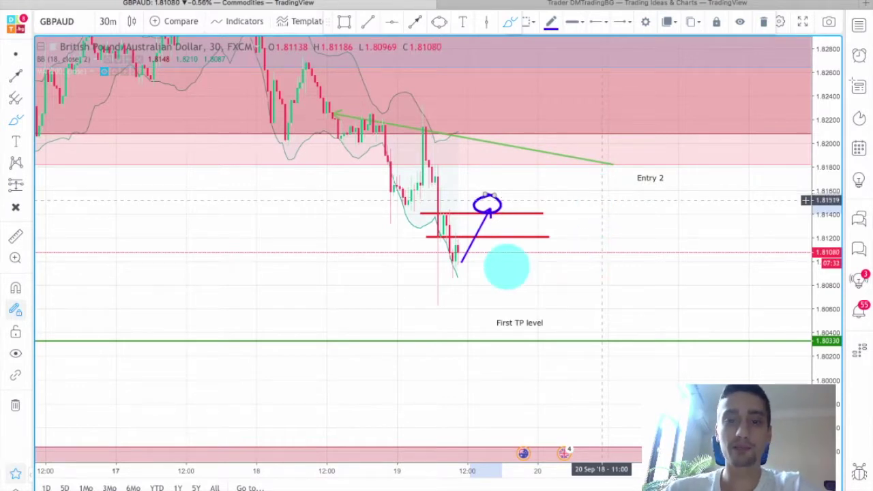
mouse_move(462, 258)
left_mouse_down()
mouse_move(486, 341)
mouse_move(491, 328)
left_mouse_up()
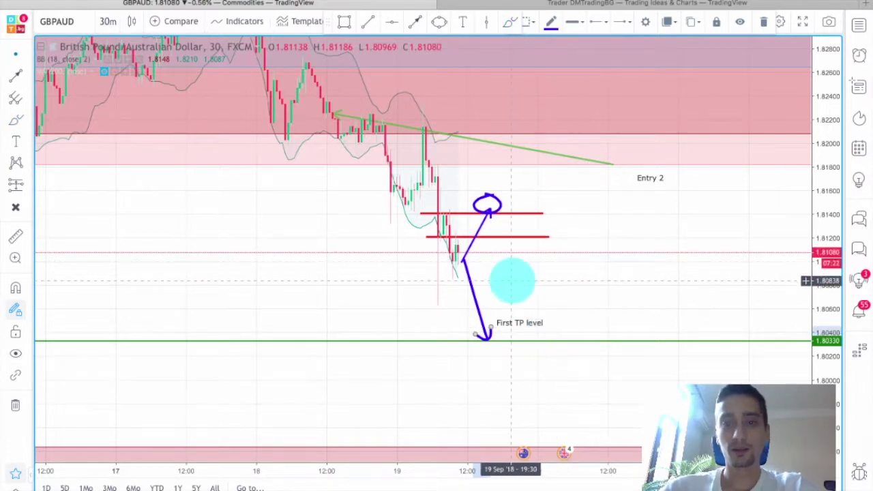
Set the chart interval to 4 hours and compress the price scale to fit both entries, the stop losses and the Daily Consolidation Area
scroll(573, 203, "down", 2)
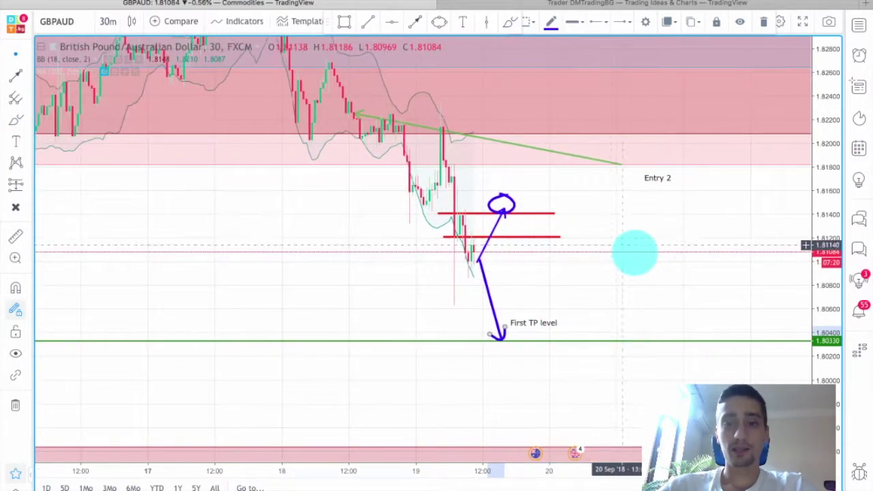
left_click_drag(635, 251, 615, 219)
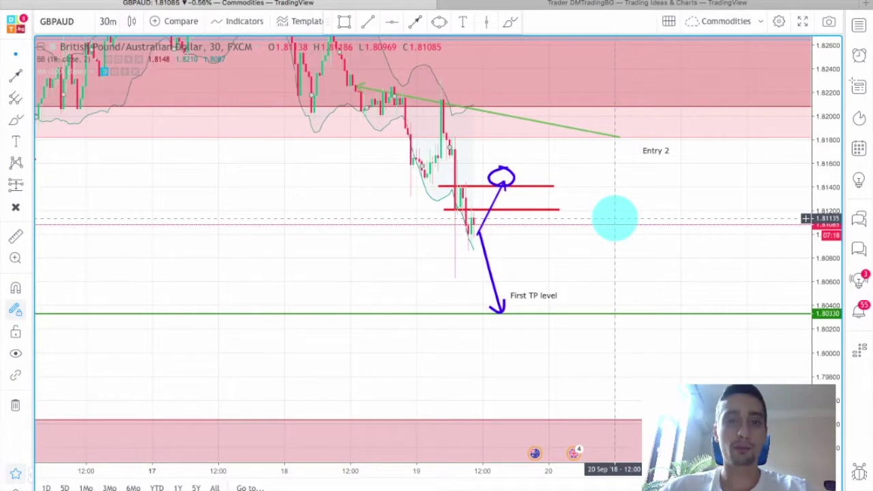
left_click_drag(637, 212, 670, 191)
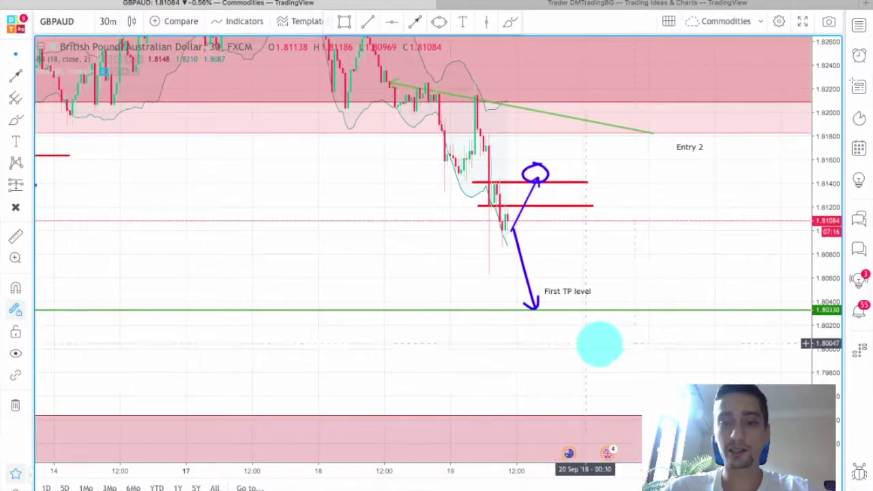
scroll(573, 343, "down", 3)
left_click_drag(688, 278, 622, 259)
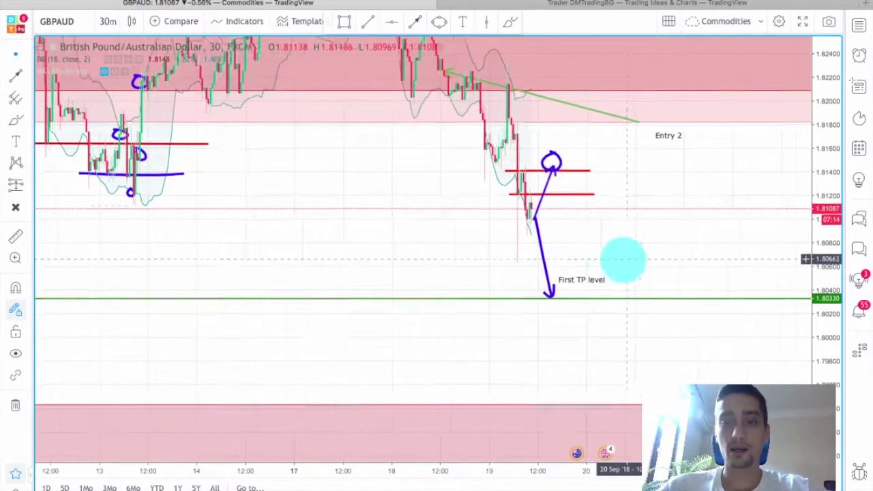
left_click(107, 21)
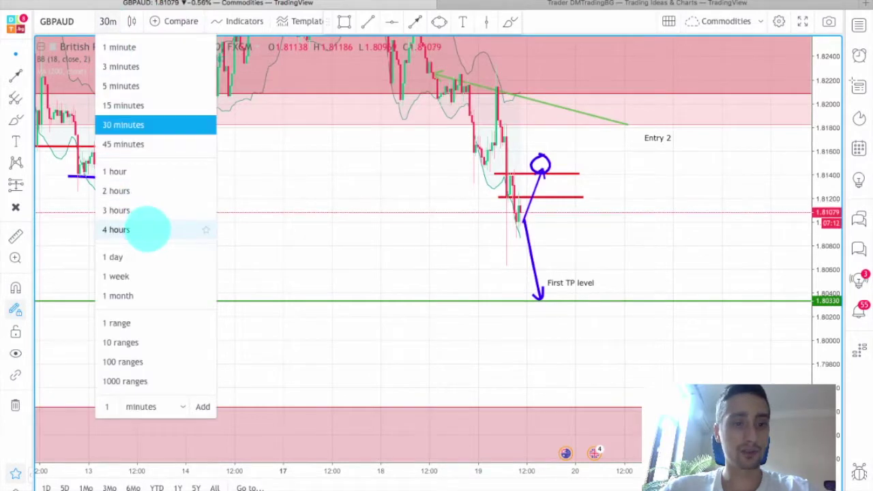
left_click(147, 229)
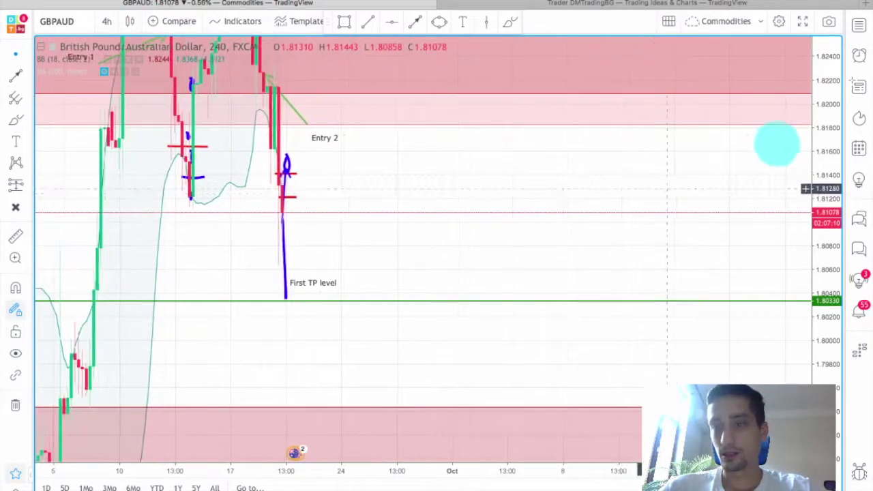
left_click_drag(819, 243, 809, 311)
left_click_drag(599, 264, 503, 298)
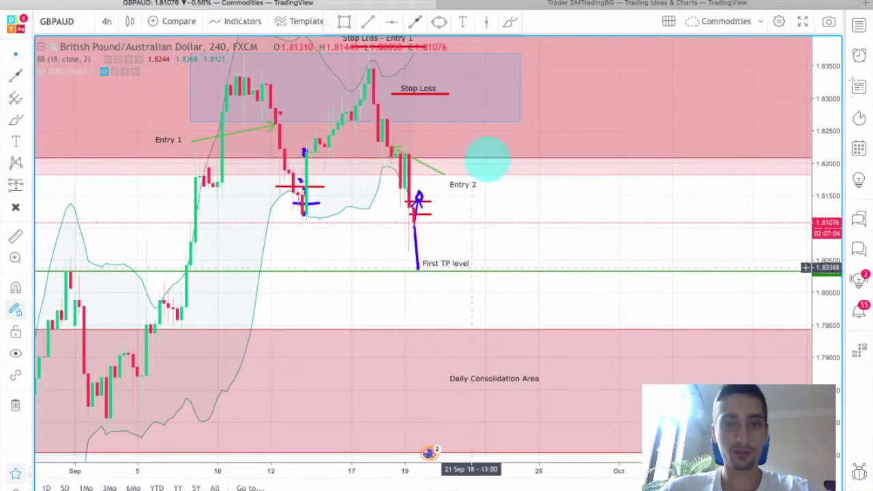
Place a green horizontal line at 1.79883 and draw blue arrows down to it, up to about 1.8078, and down into the Daily Consolidation Area
left_click(392, 21)
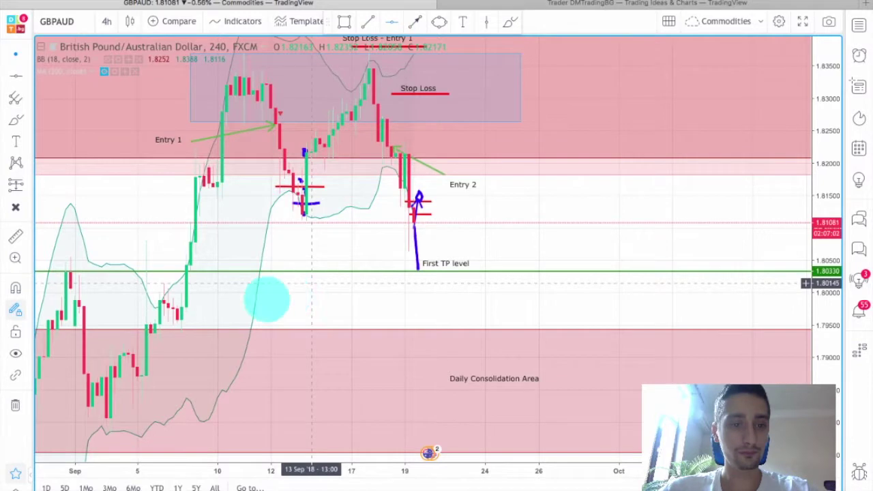
left_click(203, 299)
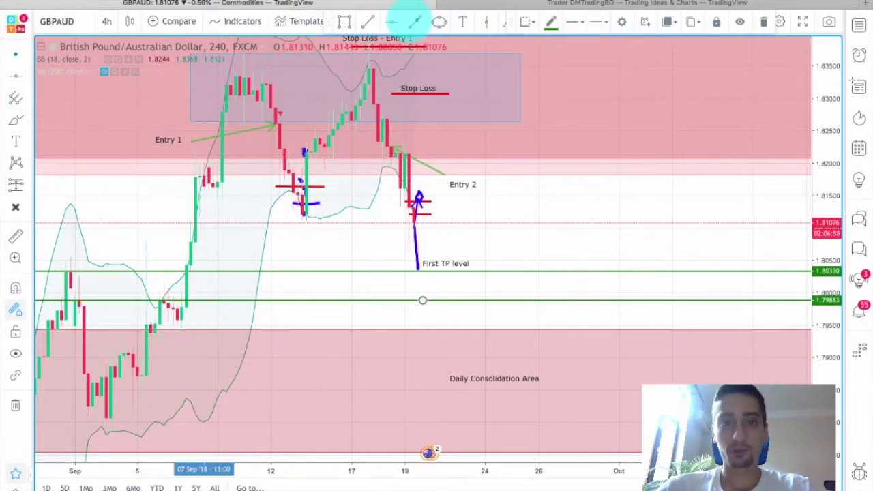
left_click(414, 22)
mouse_move(423, 224)
left_mouse_down()
mouse_move(471, 299)
mouse_move(520, 242)
mouse_move(551, 335)
mouse_move(605, 379)
left_mouse_up()
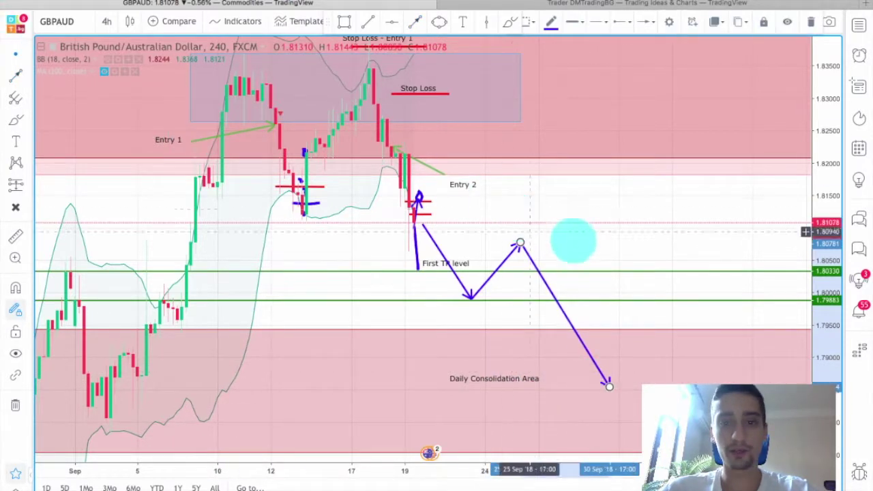
left_click(549, 200)
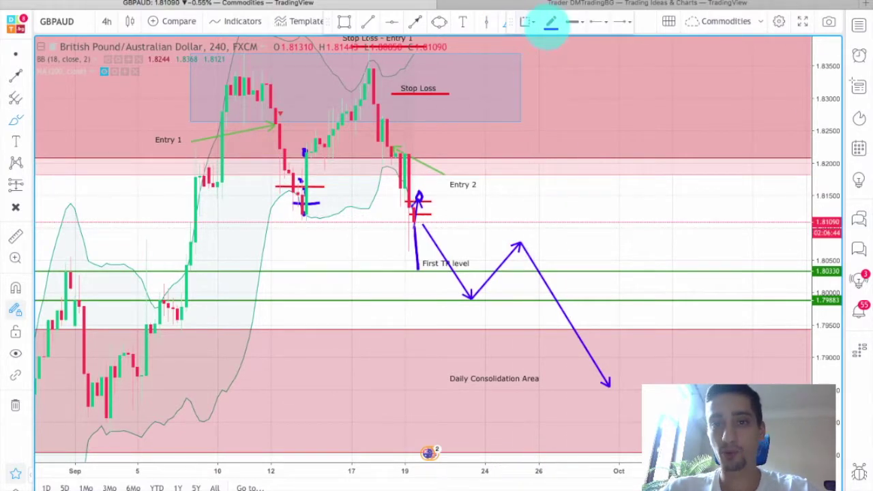
Set the brush color to red and circle the projected pullback peak at about 1.808, where the upward blue arrow ends
left_click(551, 21)
left_click(559, 55)
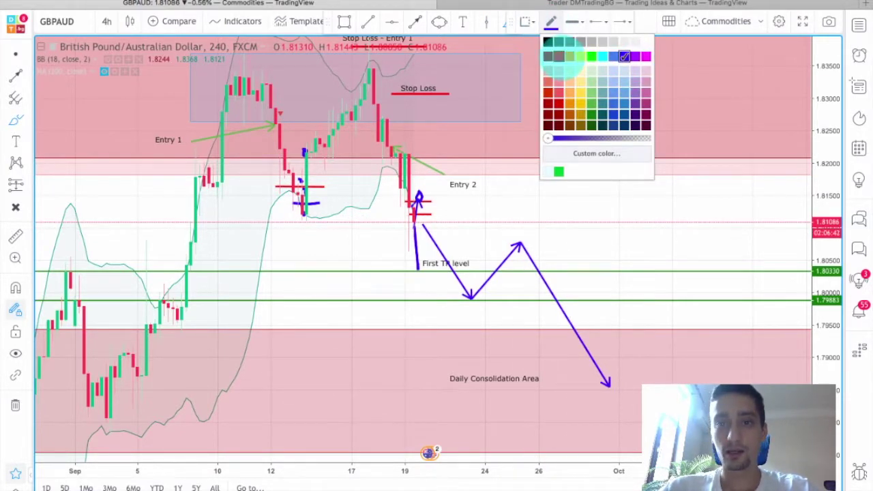
left_click(539, 254)
mouse_move(516, 238)
left_mouse_down()
mouse_move(514, 245)
mouse_move(526, 238)
left_mouse_up()
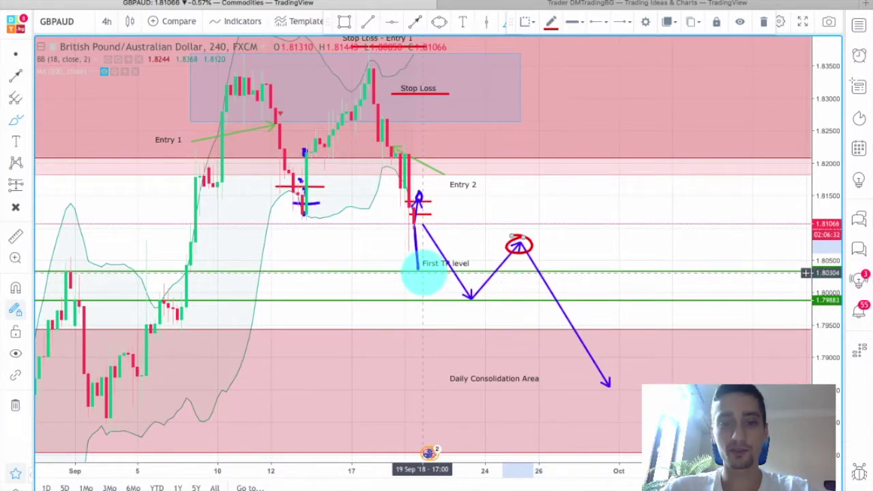
scroll(413, 231, "down", 1)
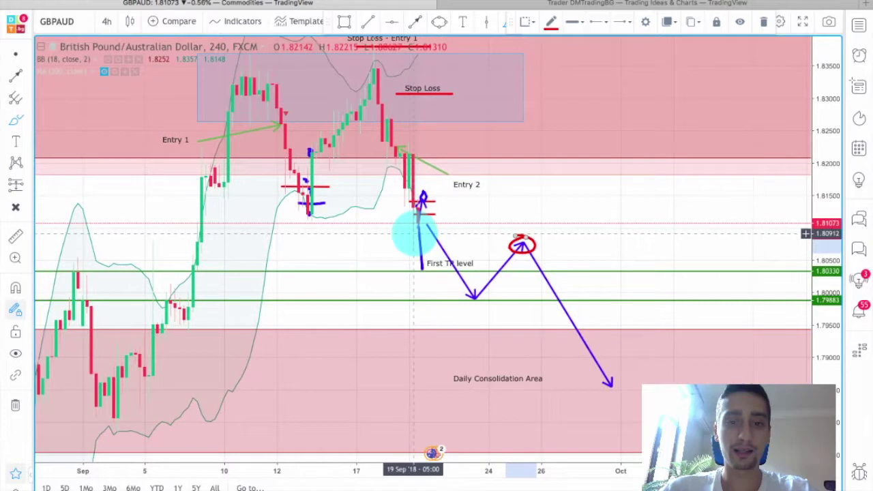
scroll(414, 232, "down", 3)
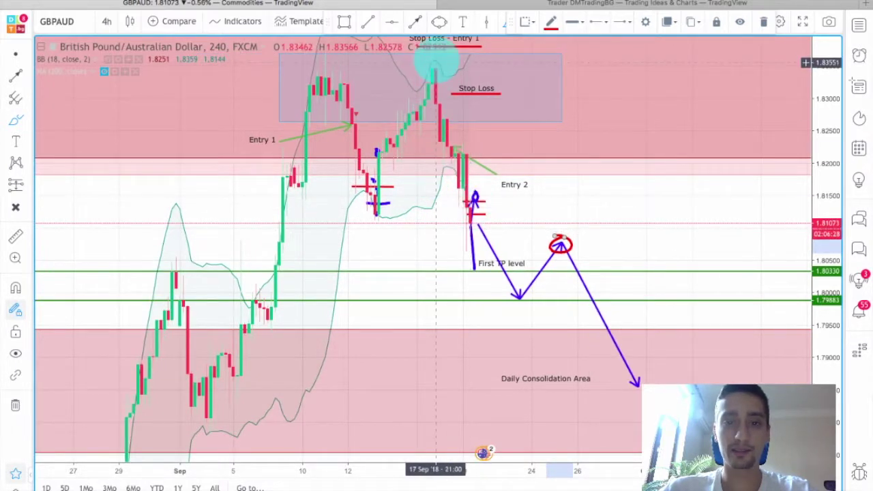
scroll(571, 218, "up", 2)
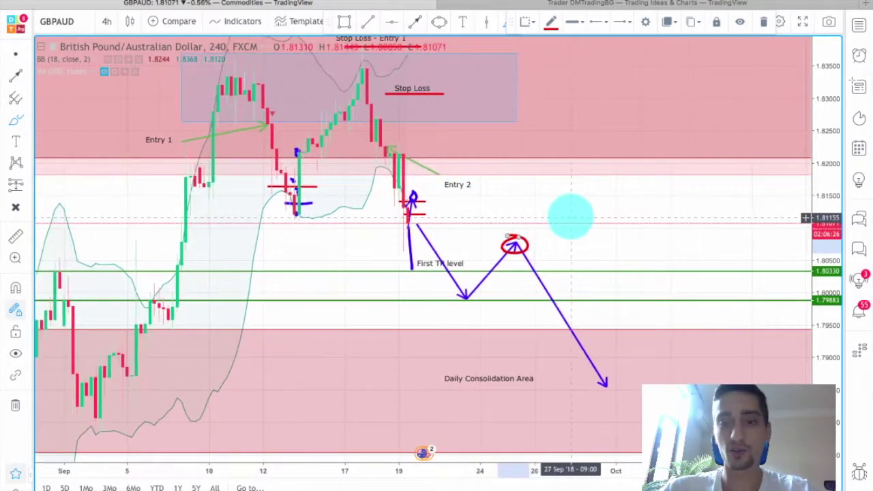
scroll(570, 218, "up", 1)
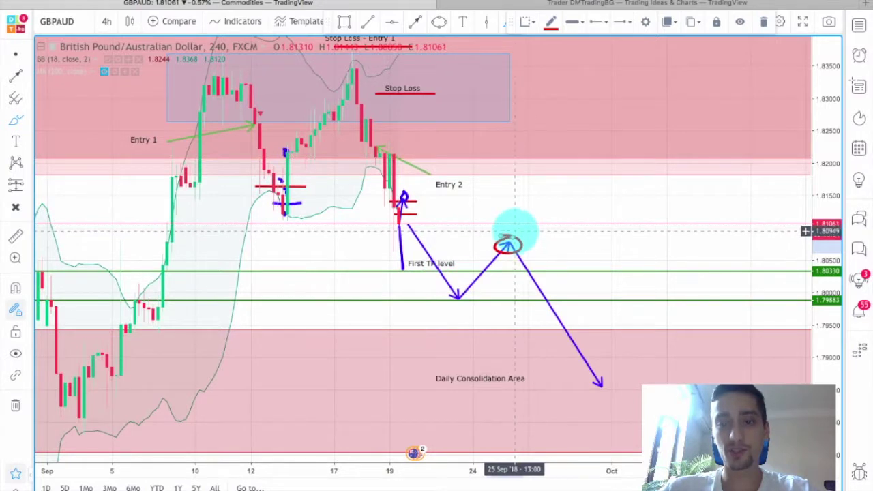
scroll(584, 347, "down", 1)
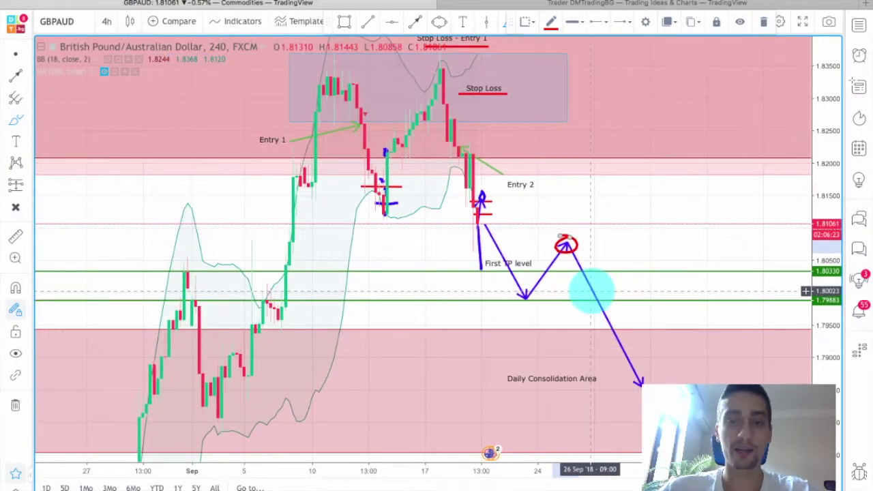
scroll(591, 291, "down", 1)
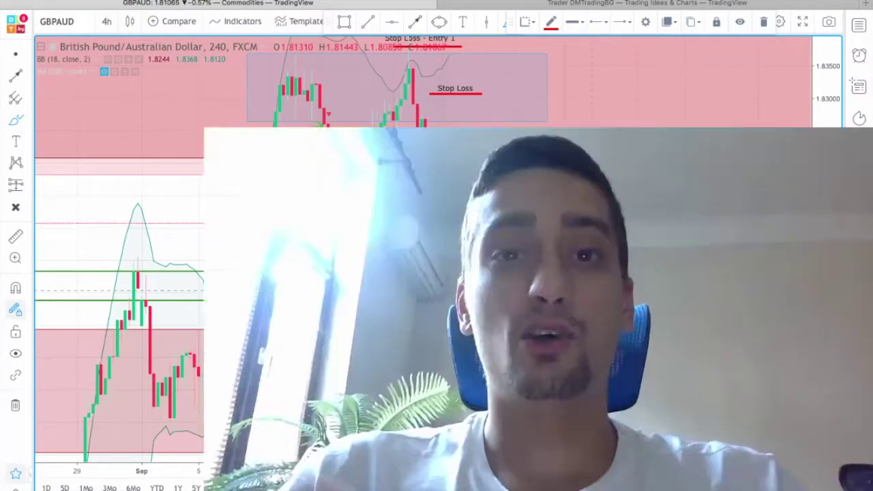